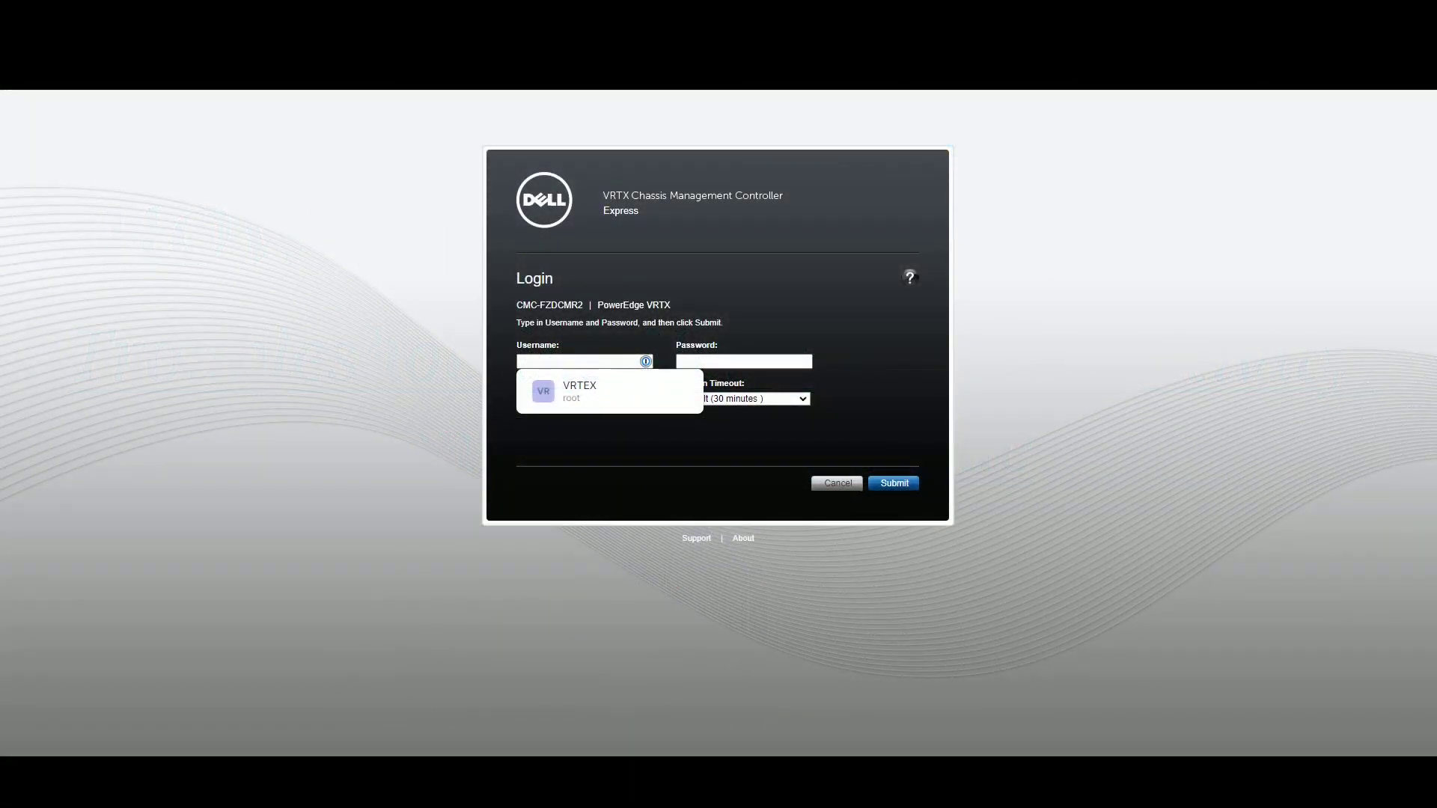
# - Sign in to the VRTX CMC with the saved 1Password chassis credentials
pyautogui.click(621, 386)
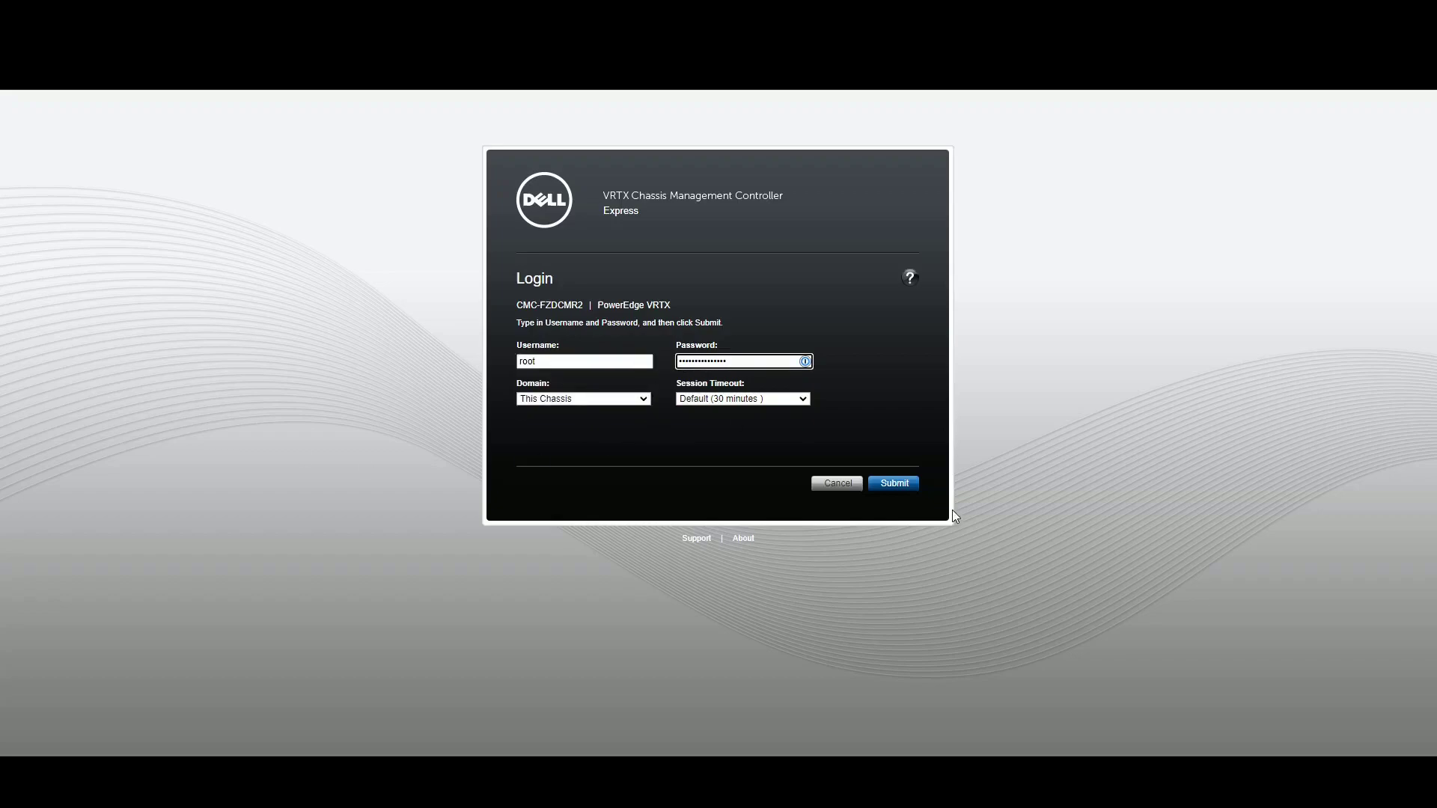
pyautogui.click(898, 484)
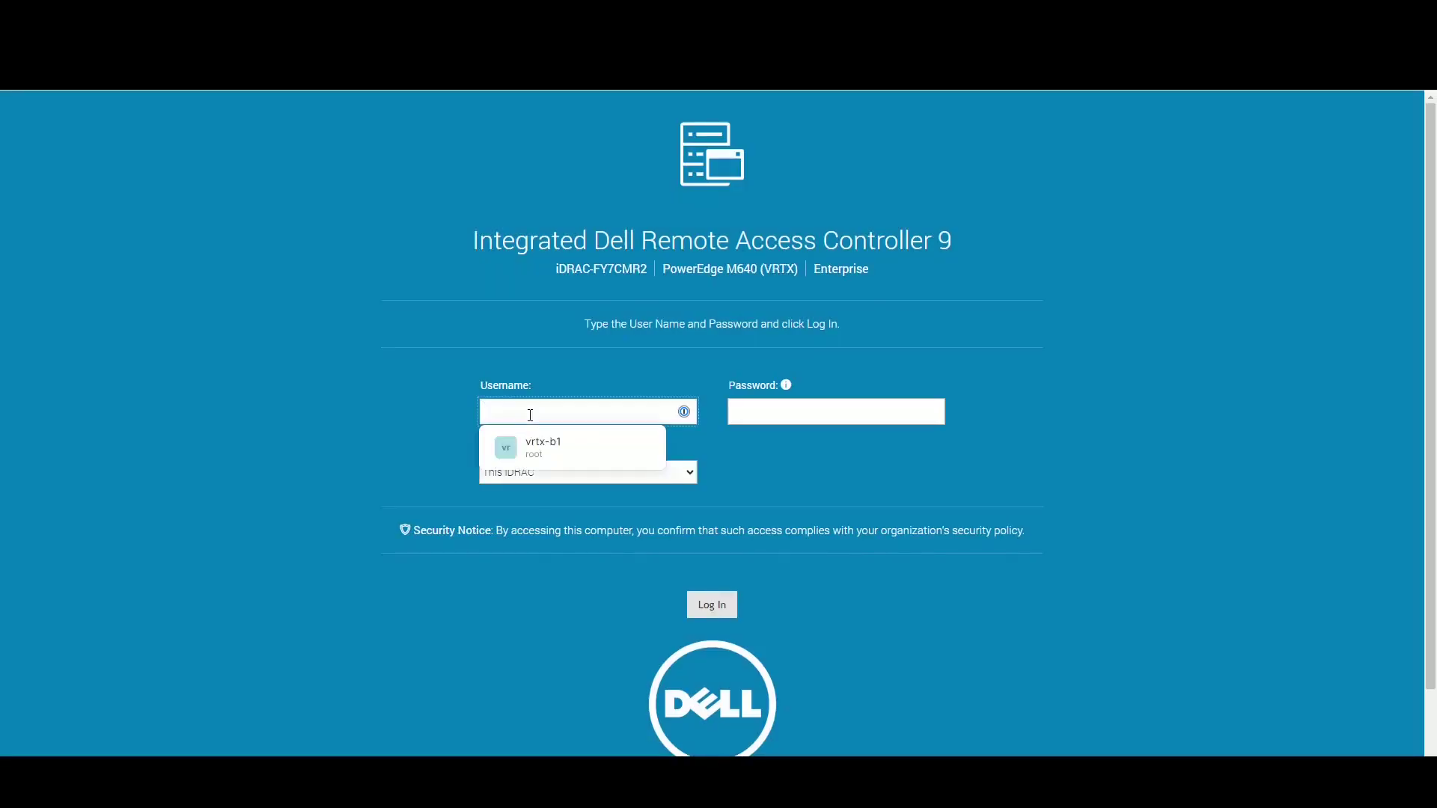
# - Log in to the slot 1 blade's iDRAC9 as root and launch its Virtual Console from the dashboard
pyautogui.write('root')
pyautogui.press('Tab')
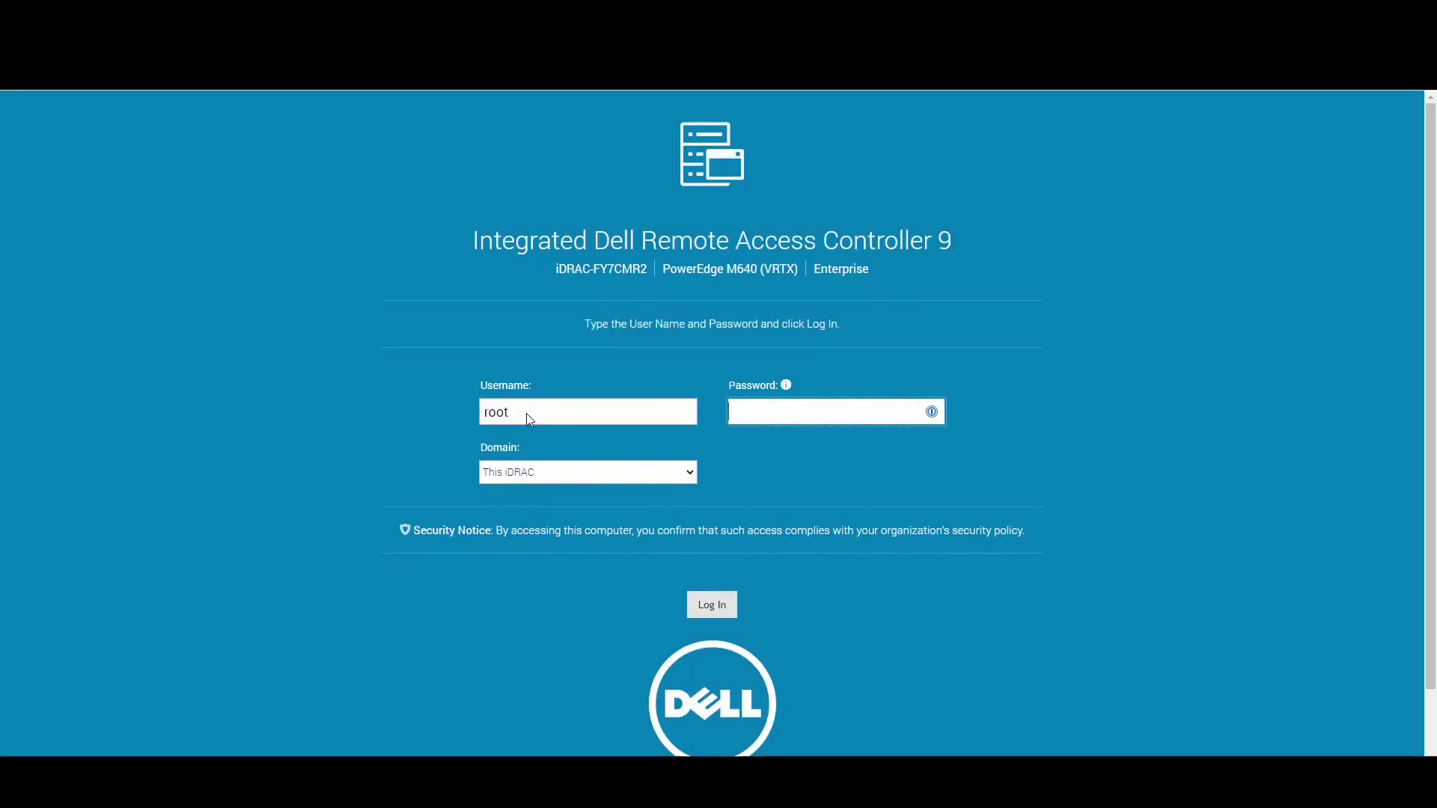
pyautogui.write('cal')
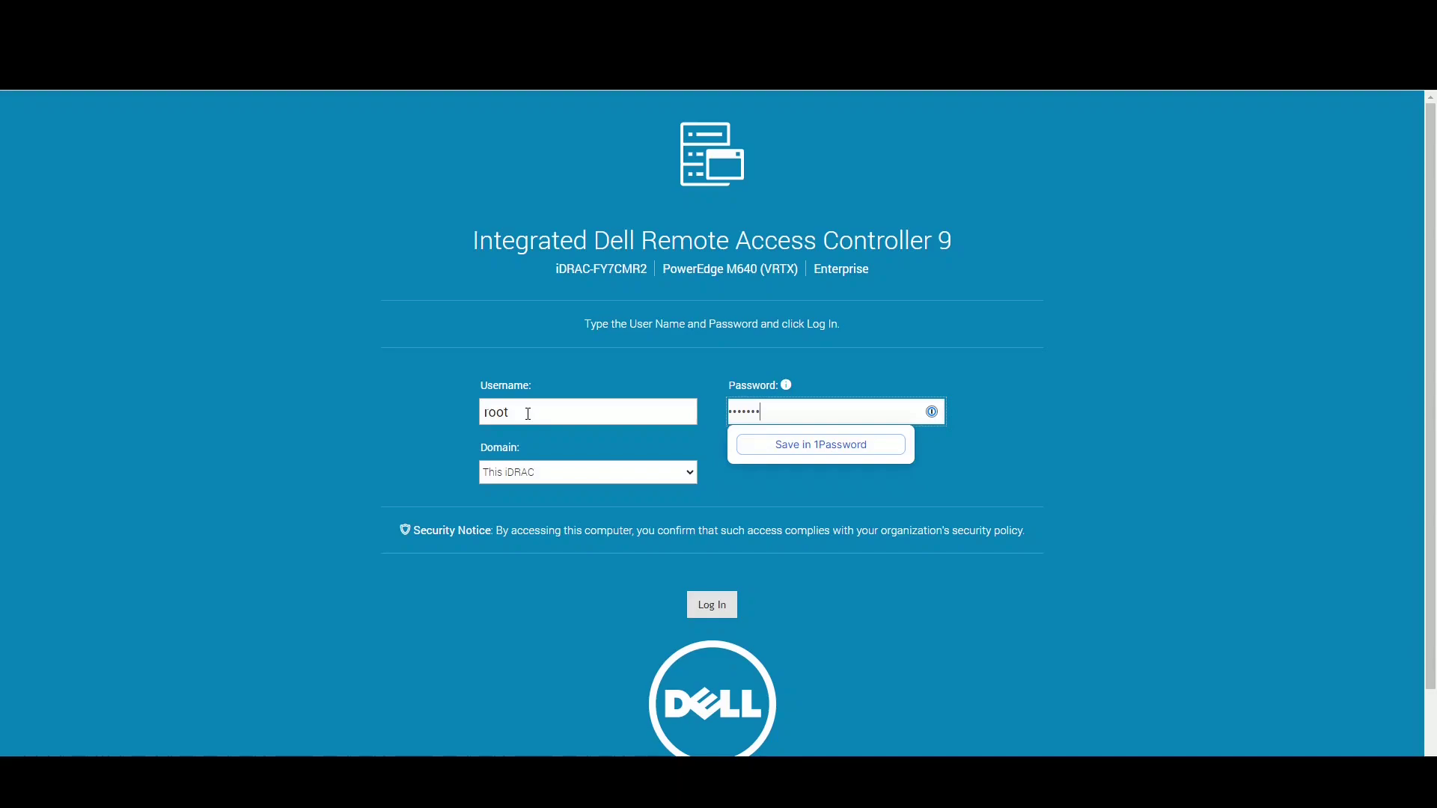
pyautogui.press('Return')
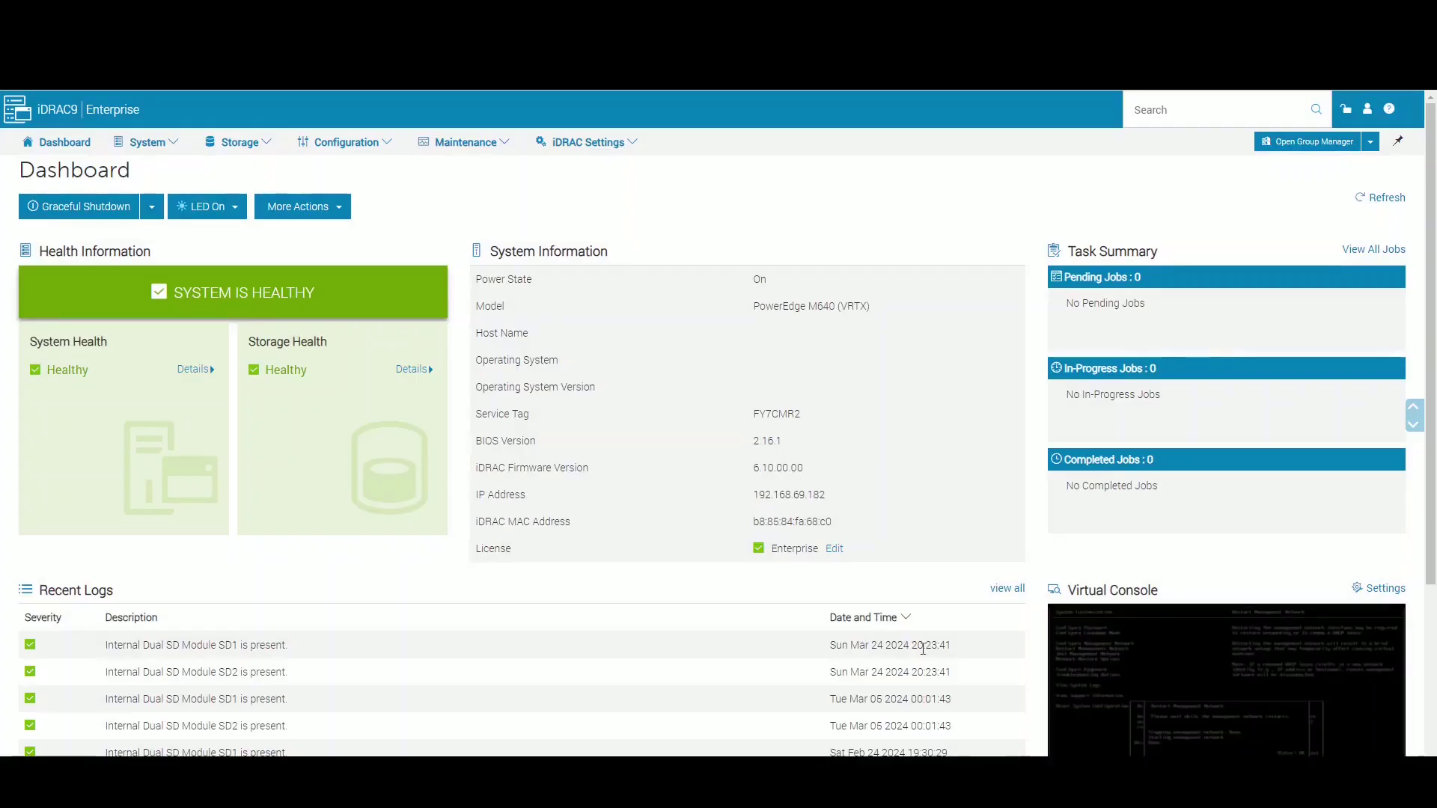
pyautogui.click(1093, 633)
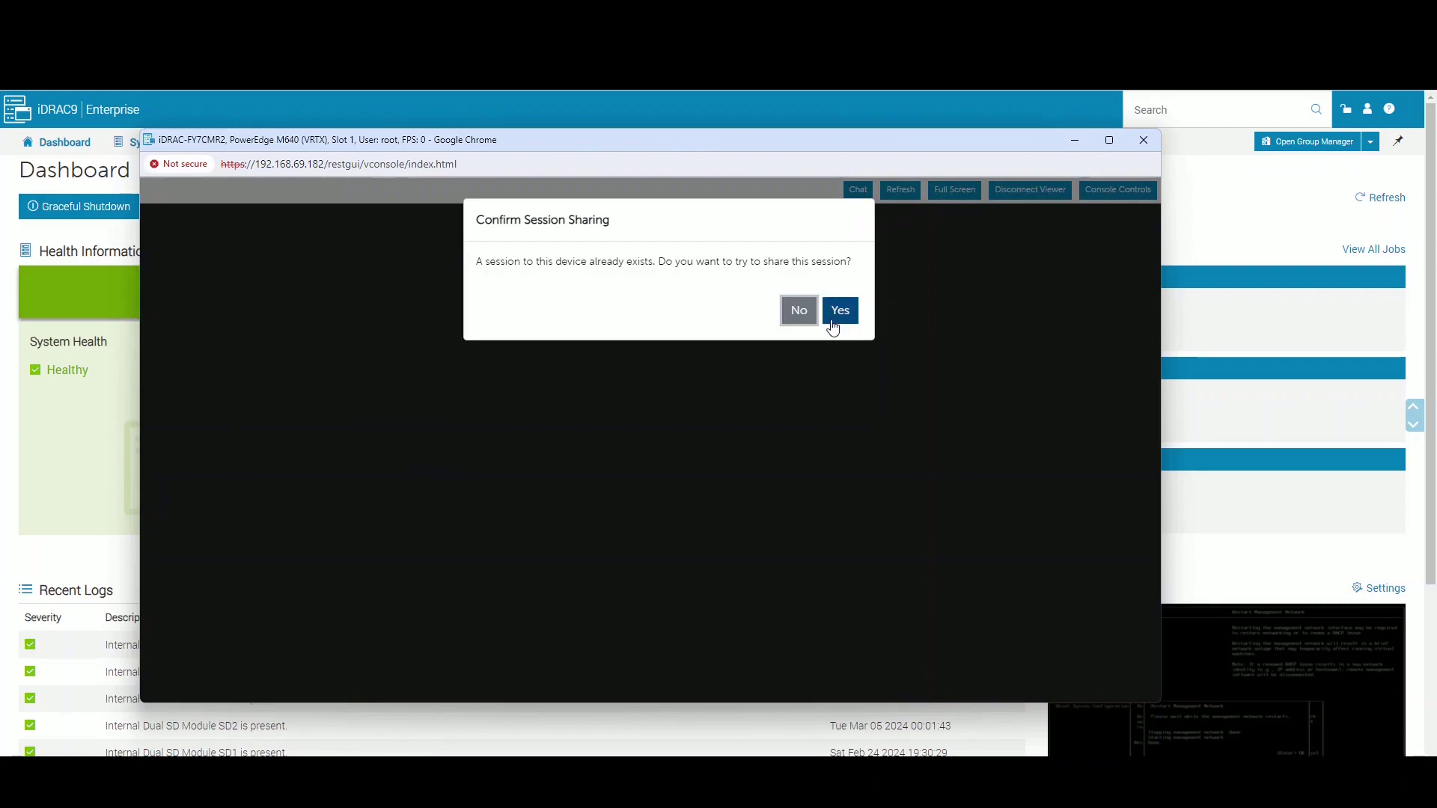
# - Join the shared console session and bring up the ESXi management network showing IPv4 192.168.69.78
pyautogui.click(826, 329)
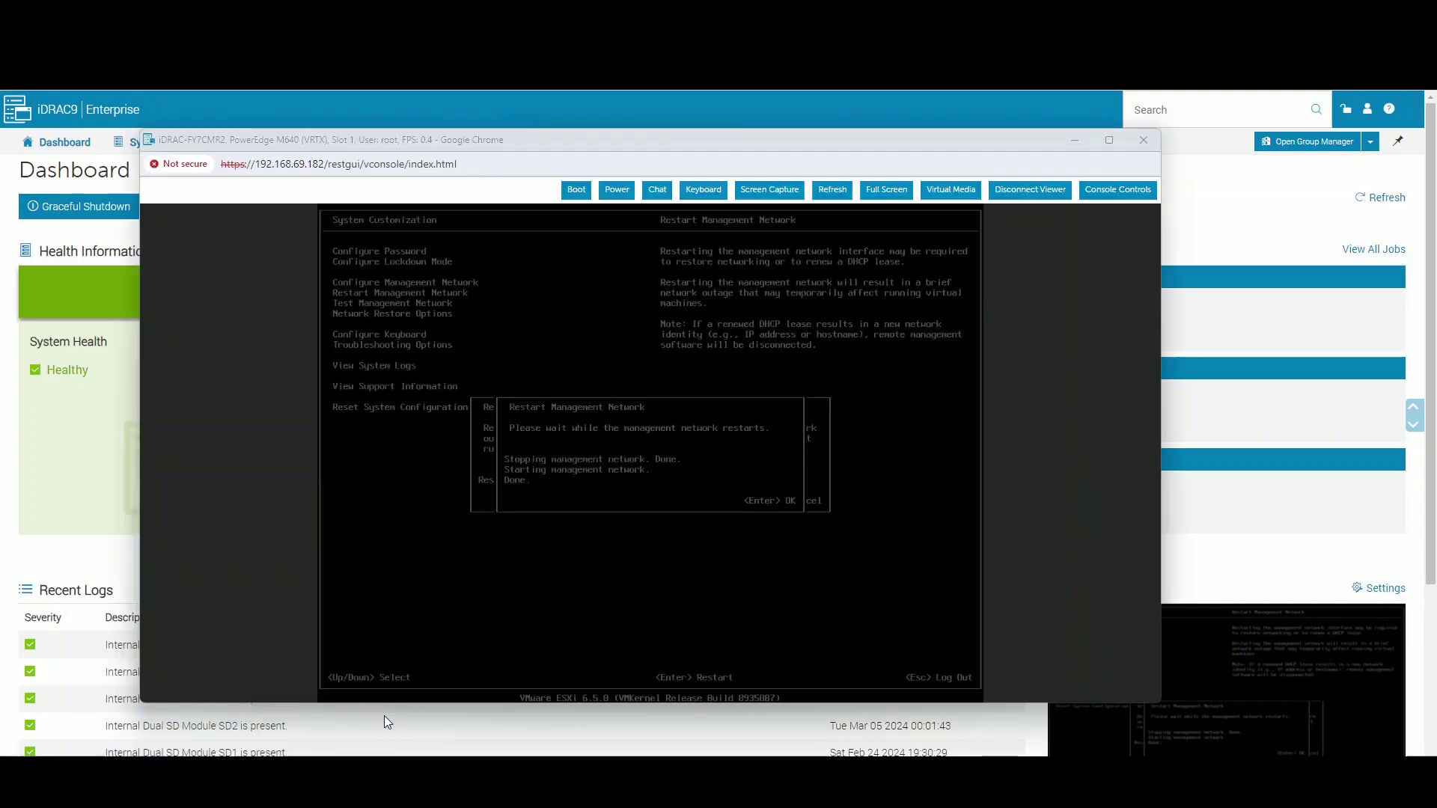
pyautogui.click(384, 715)
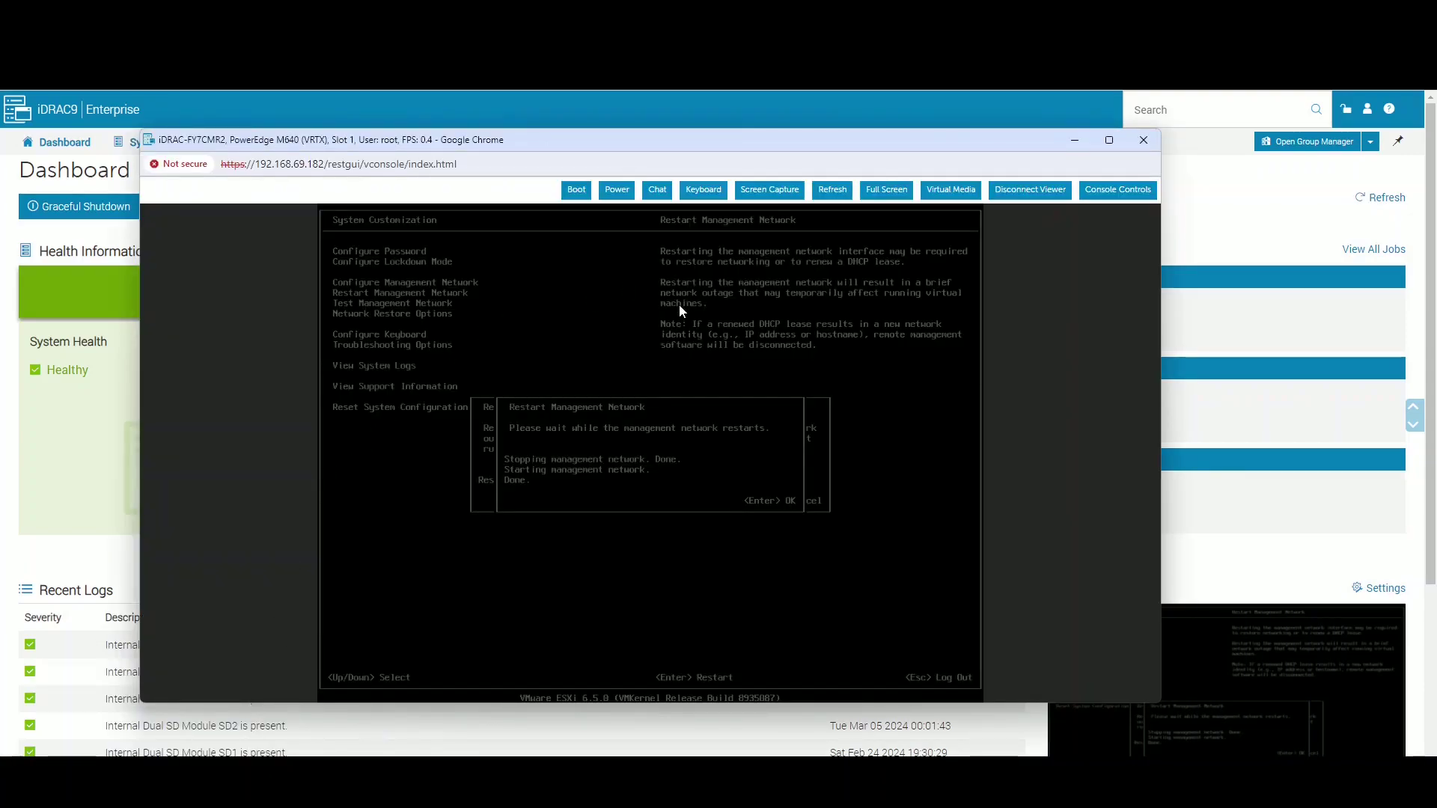
pyautogui.press('Return')
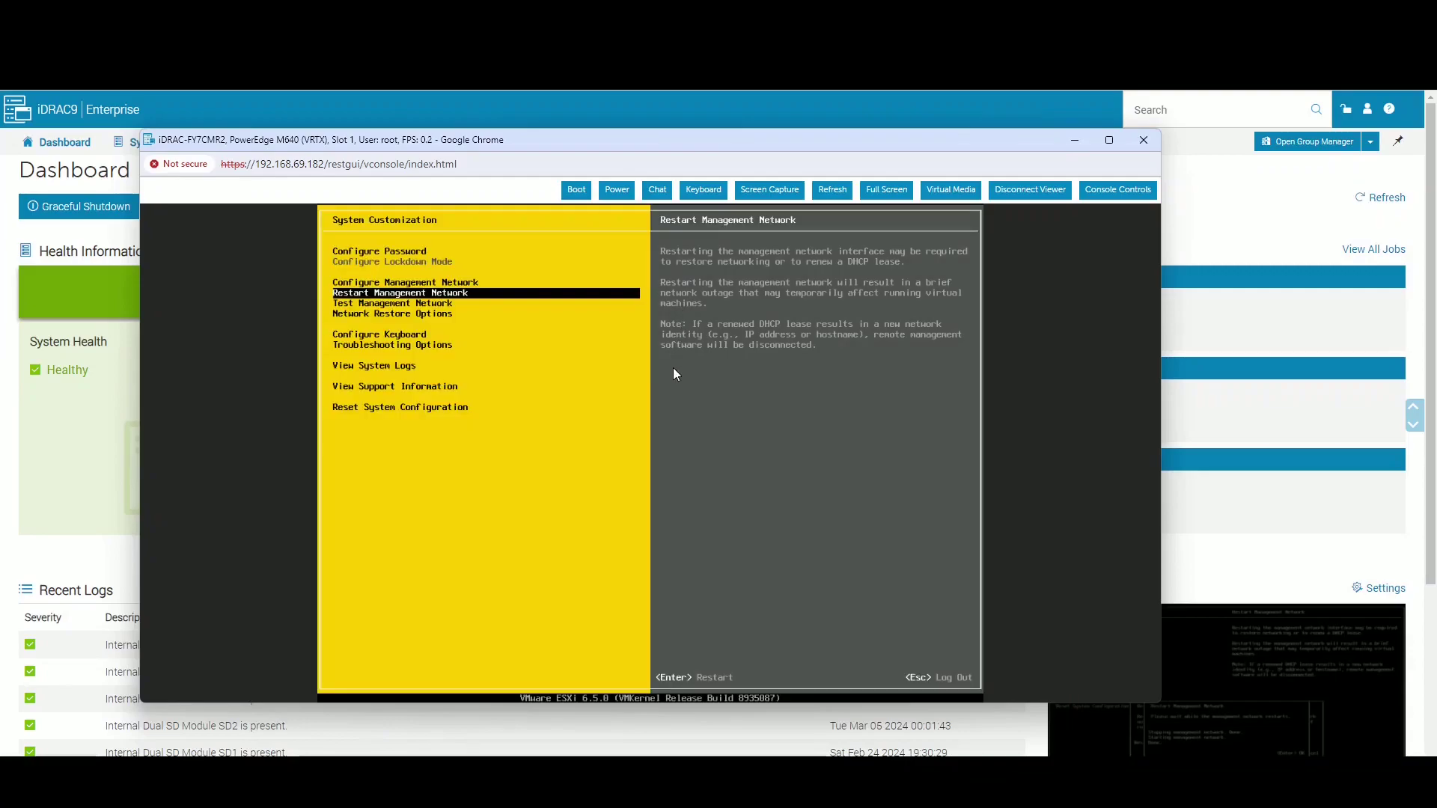
pyautogui.press('Up')
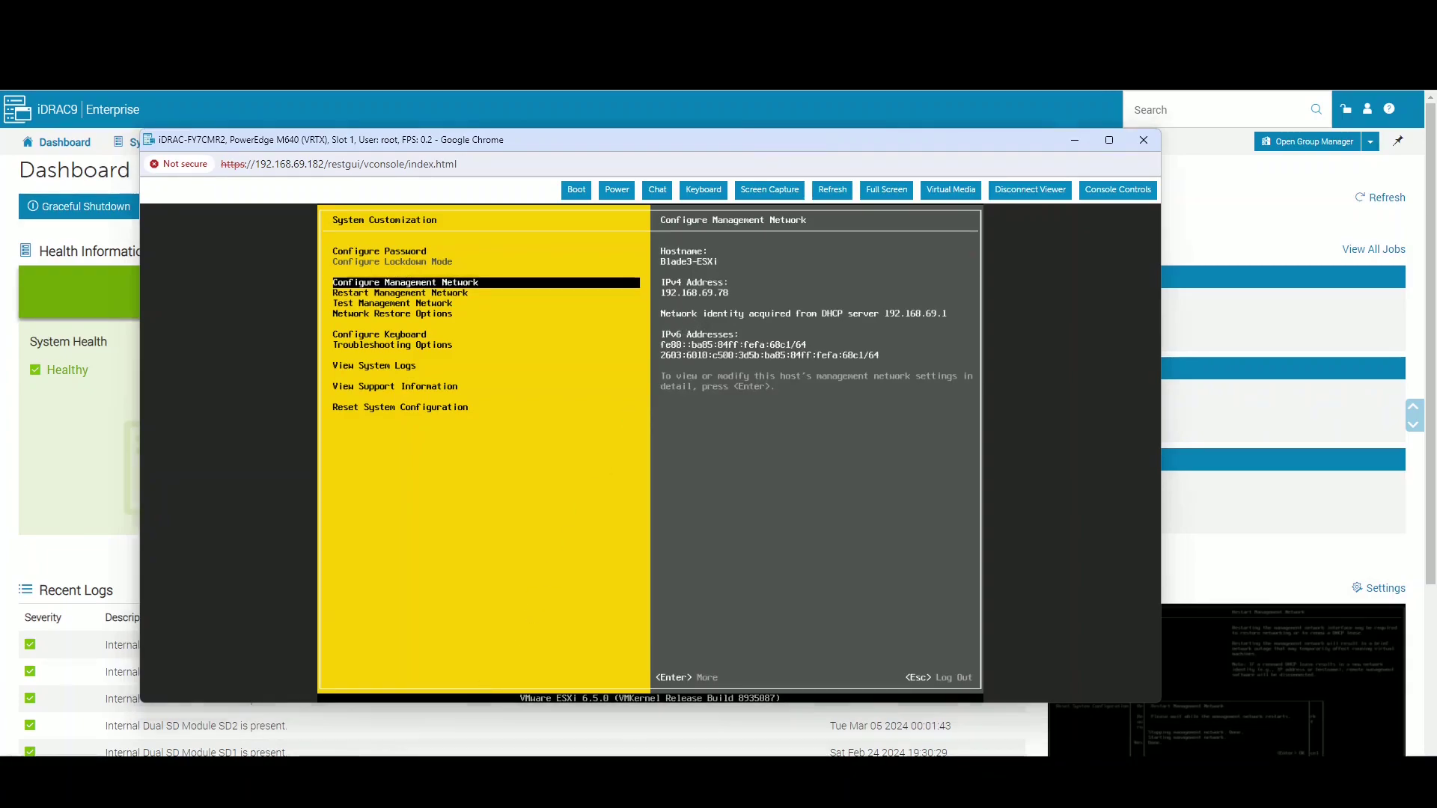
# - Run ping -t 192.168.69.78 in cmd, confirm it's unreachable, then close the virtual console window
pyautogui.press('super+r')
pyautogui.write('cmd')
pyautogui.press('Return')
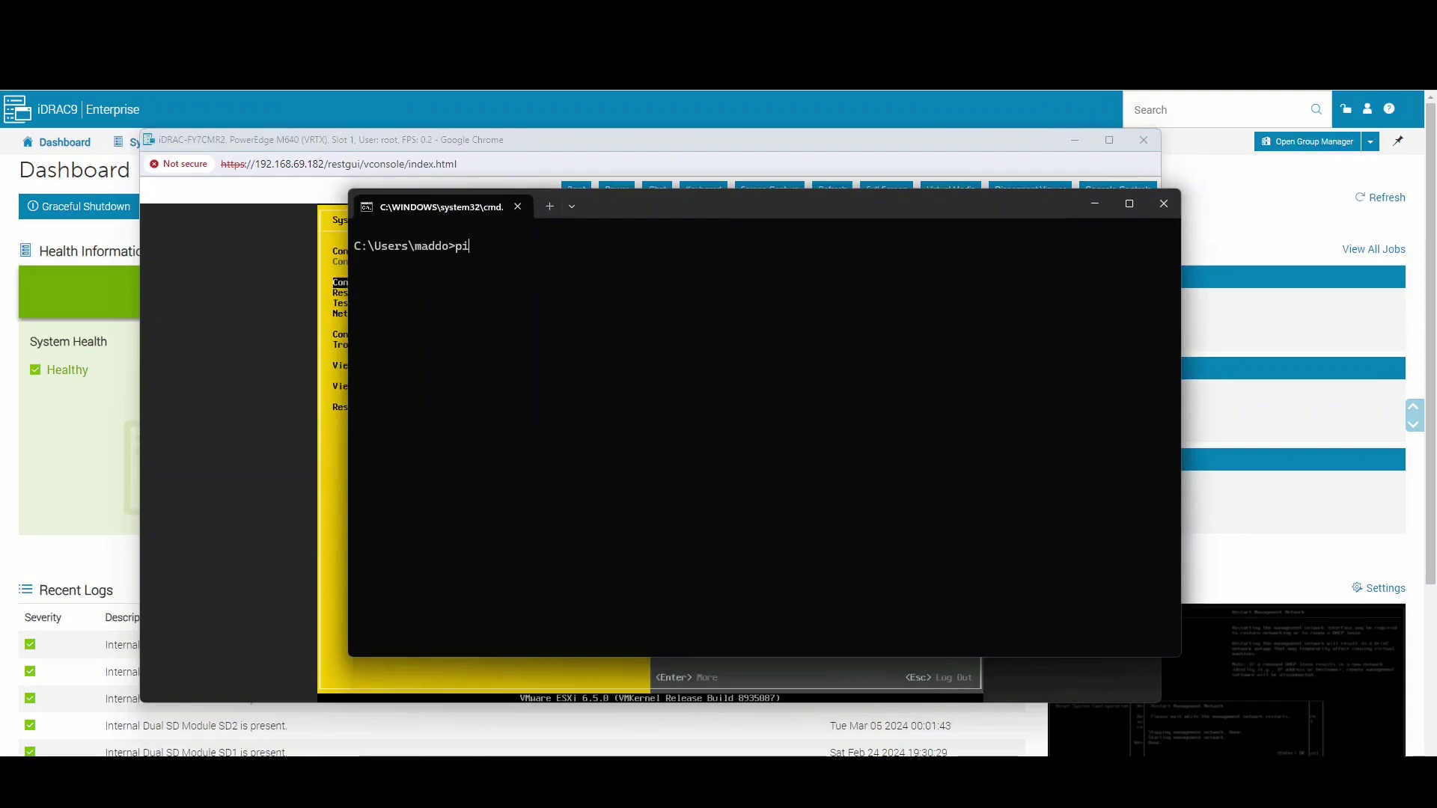
pyautogui.write('ping -t 192.168.69.78')
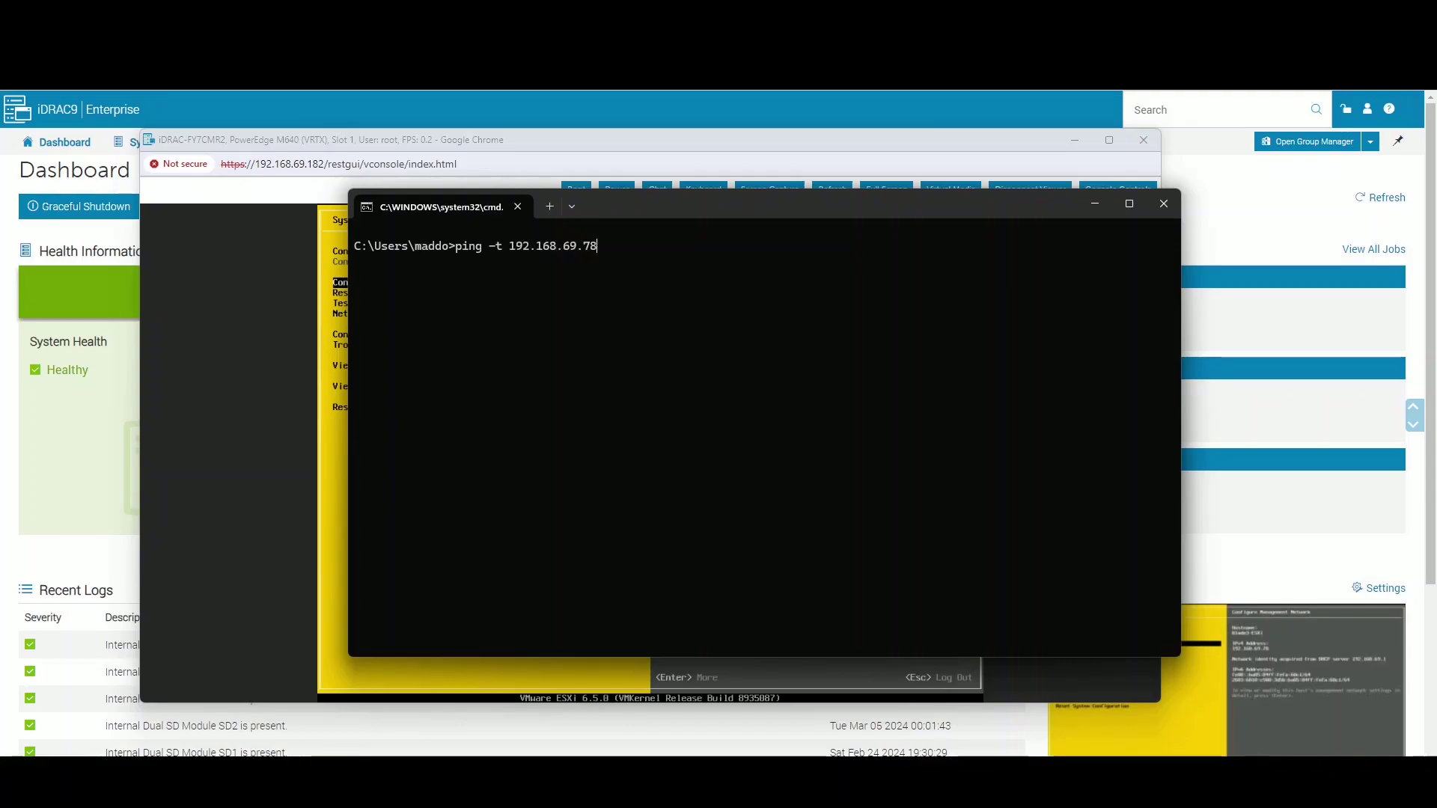
pyautogui.moveTo(717, 205); pyautogui.dragTo(682, 255)
pyautogui.press('Return')
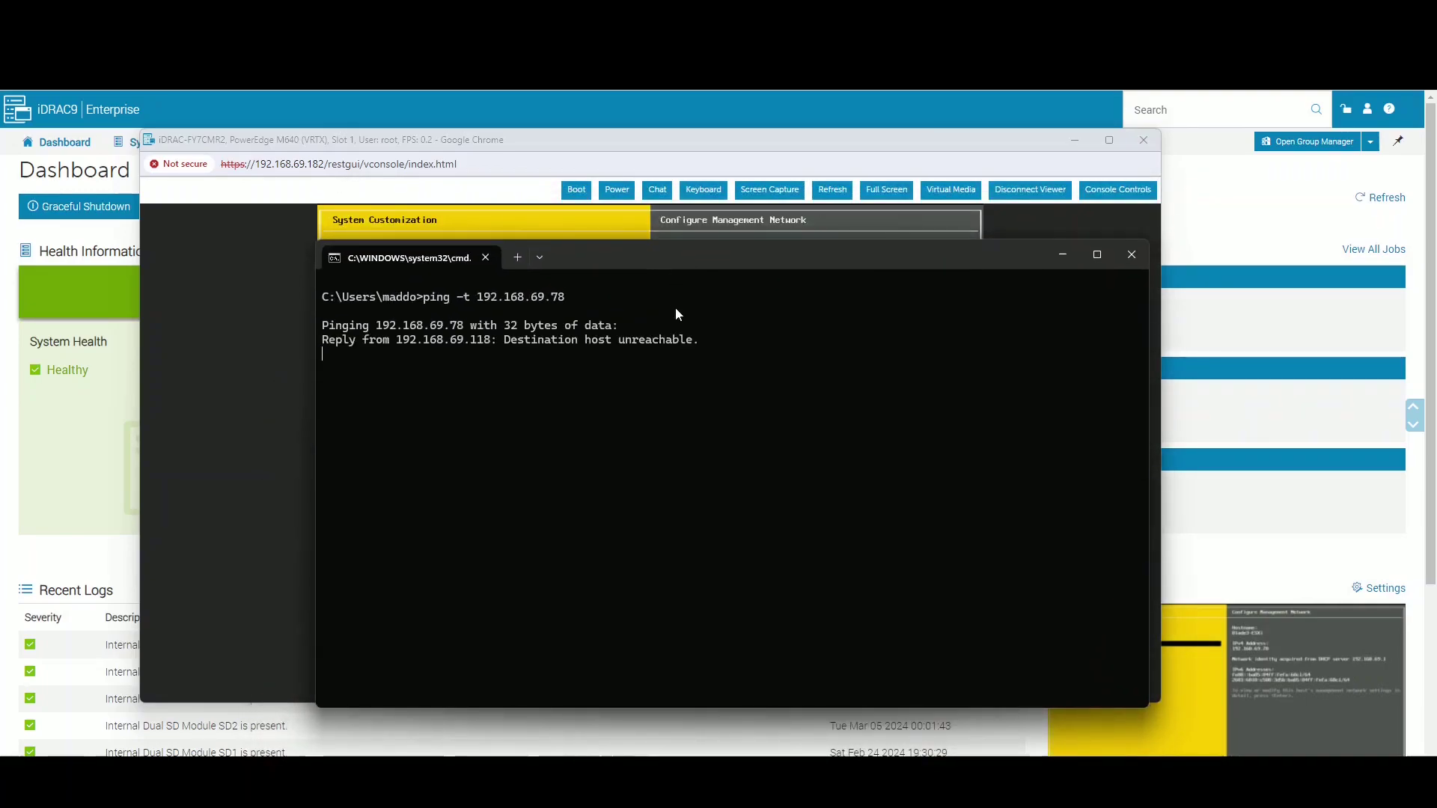
pyautogui.hotkey('ctrl', 'c')
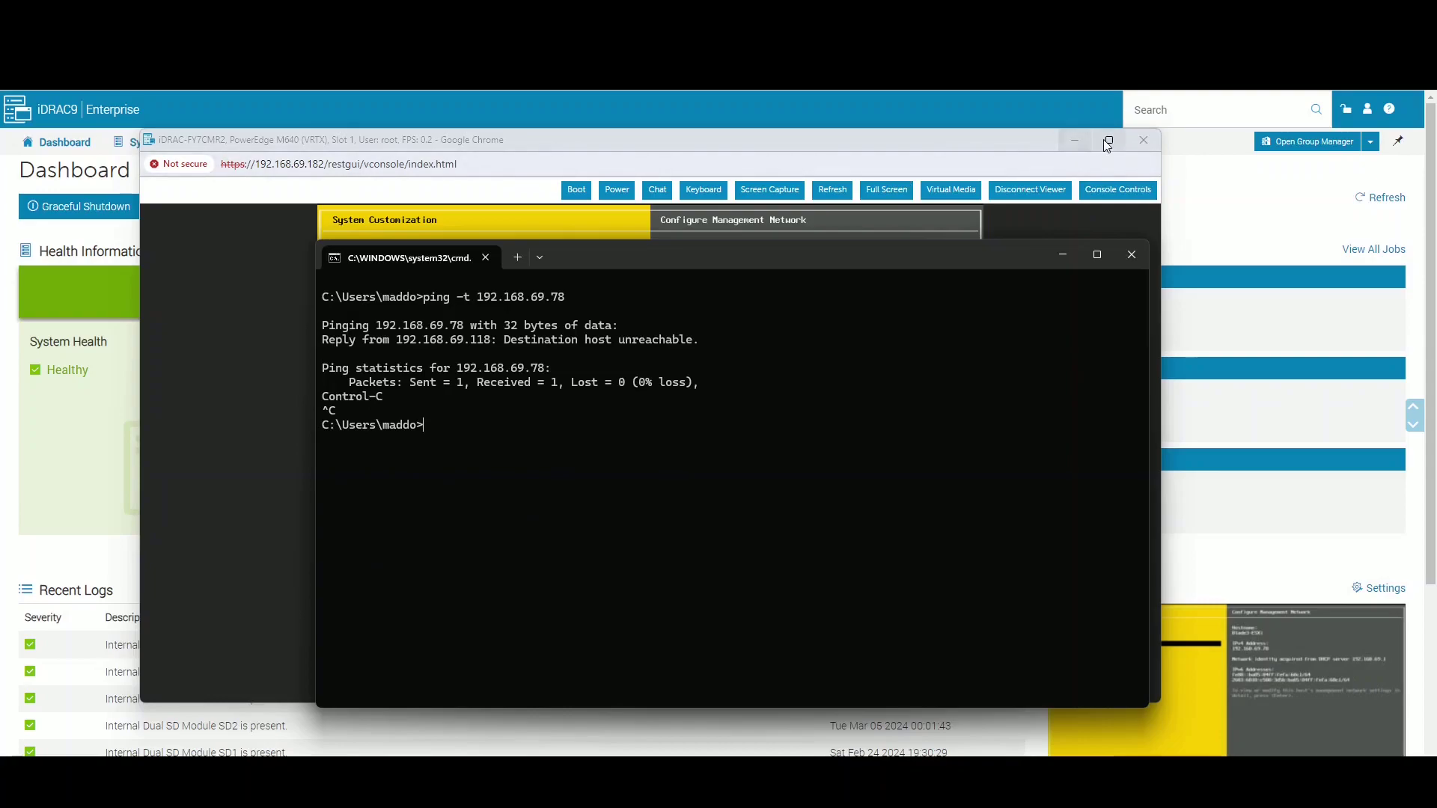
pyautogui.click(1145, 139)
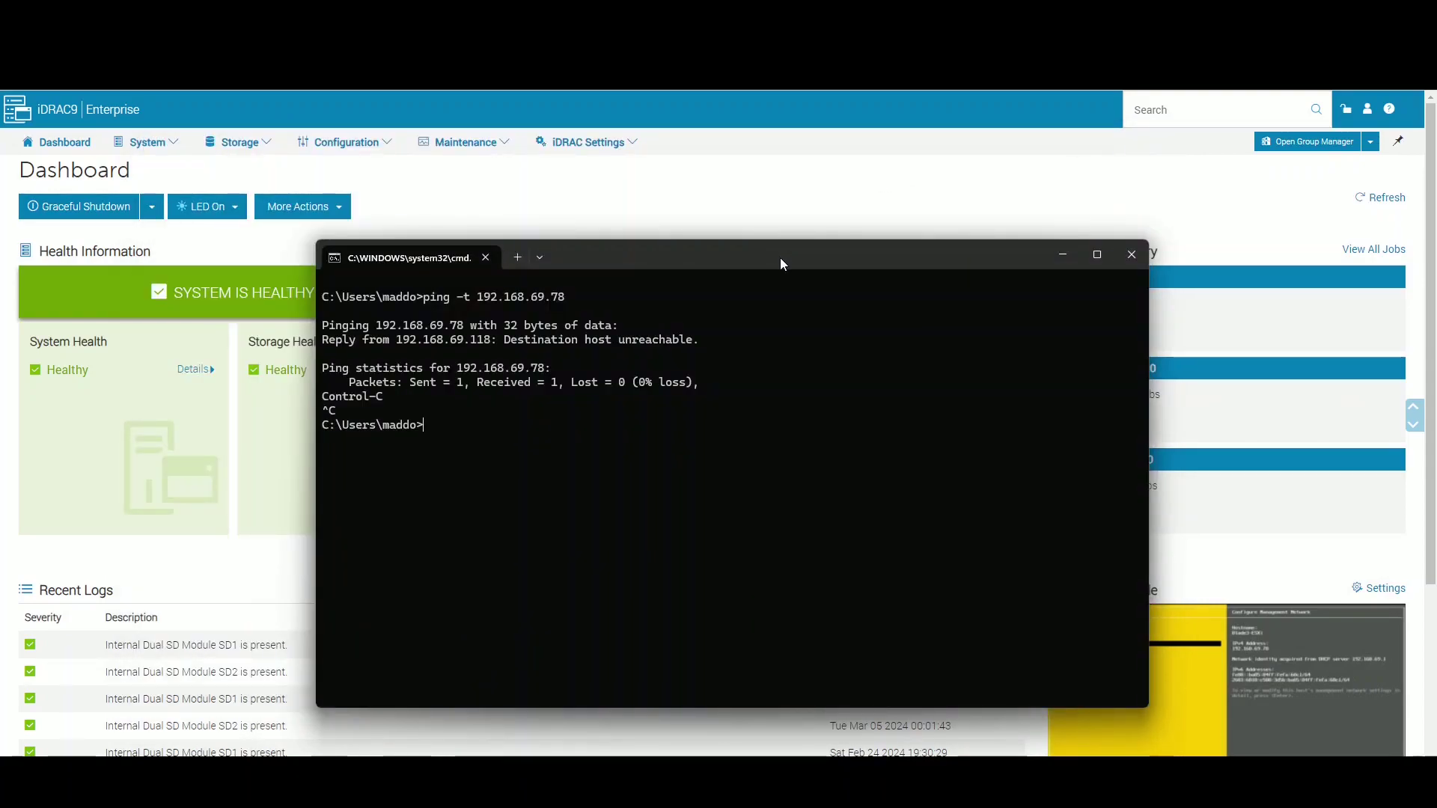
pyautogui.click(776, 217)
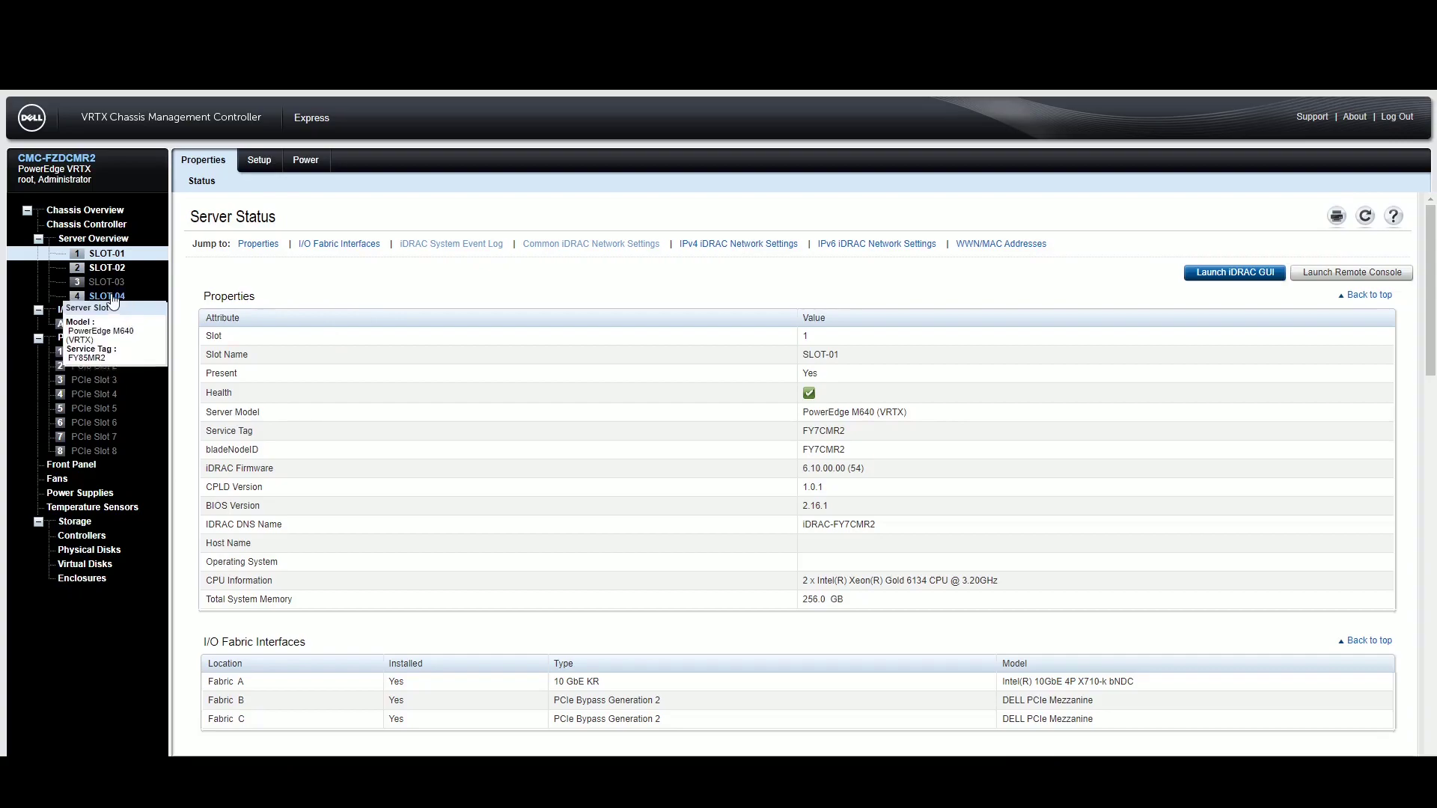
# - Select SLOT-04 in the CMC Server Overview tree
pyautogui.click(111, 297)
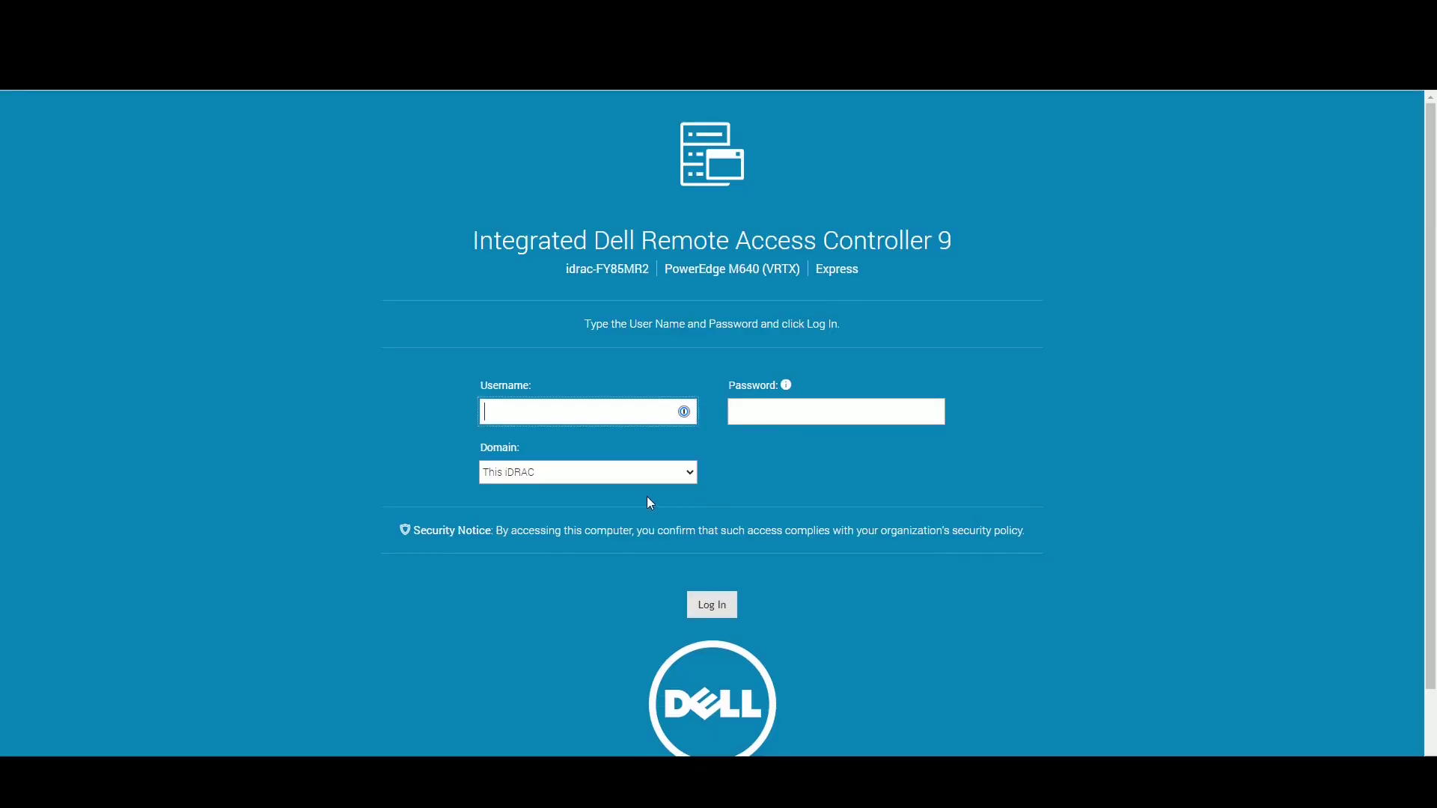
# - Log in to the SLOT-04 blade's iDRAC9 as root with the account password
pyautogui.click(587, 423)
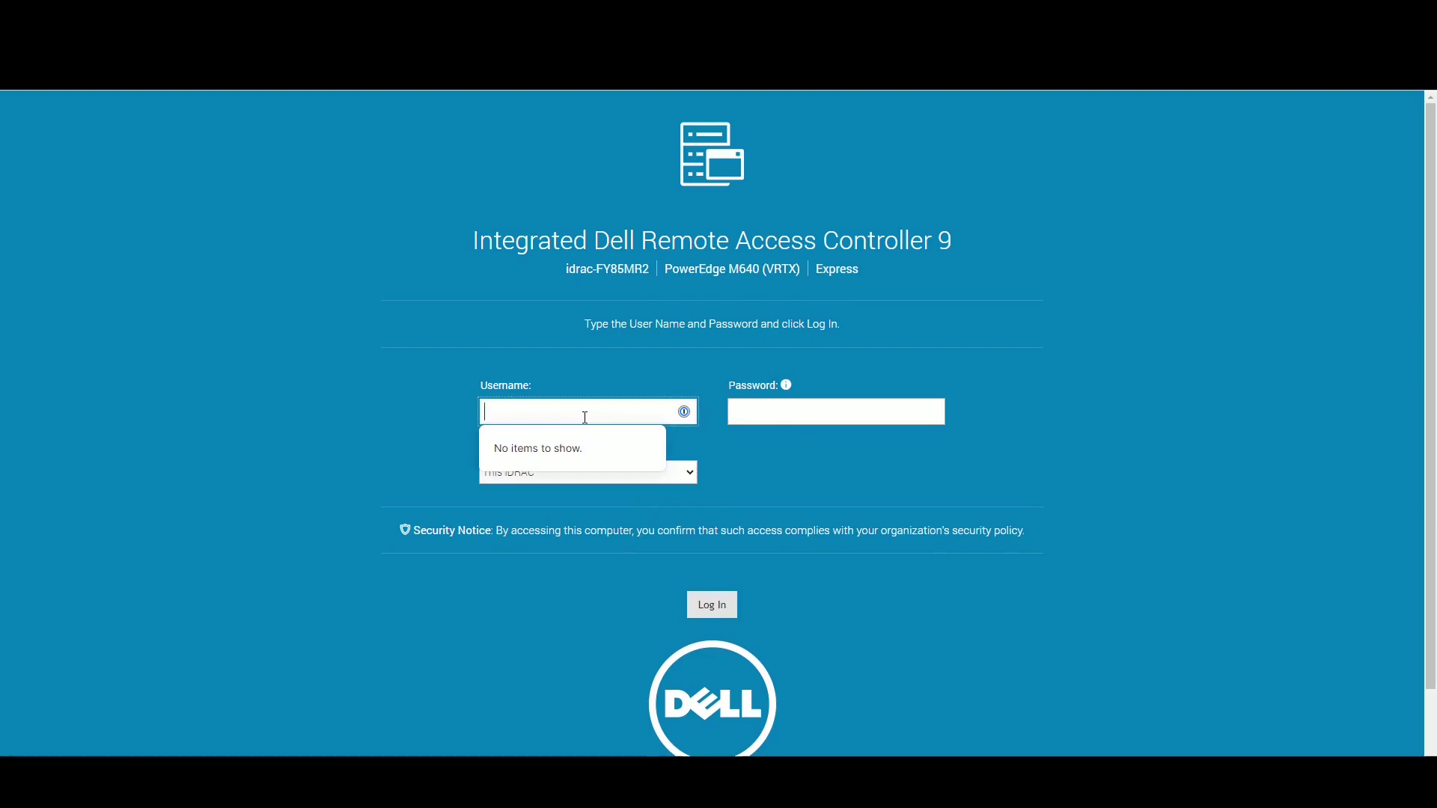
pyautogui.write('root')
pyautogui.press('Tab')
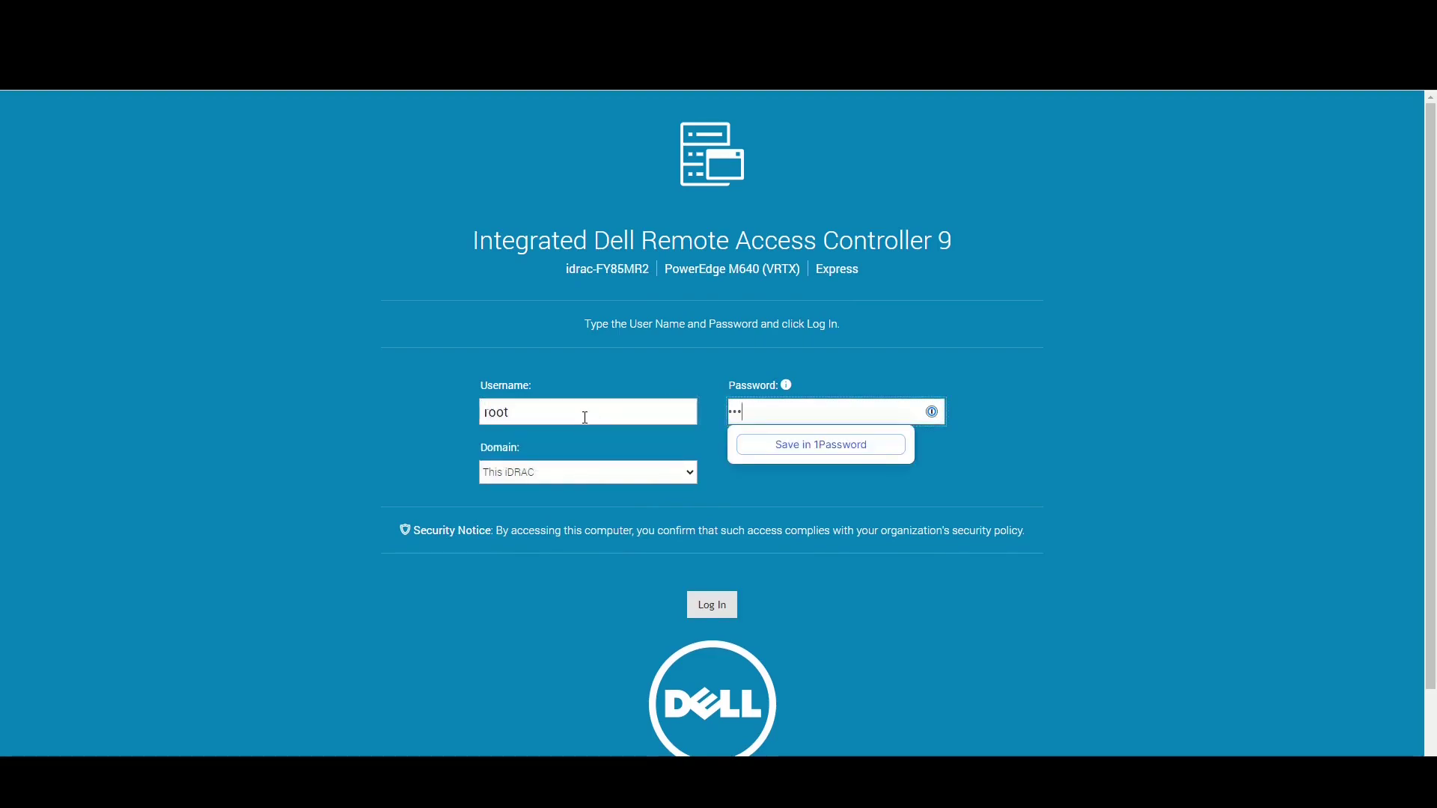
pyautogui.press('Return')
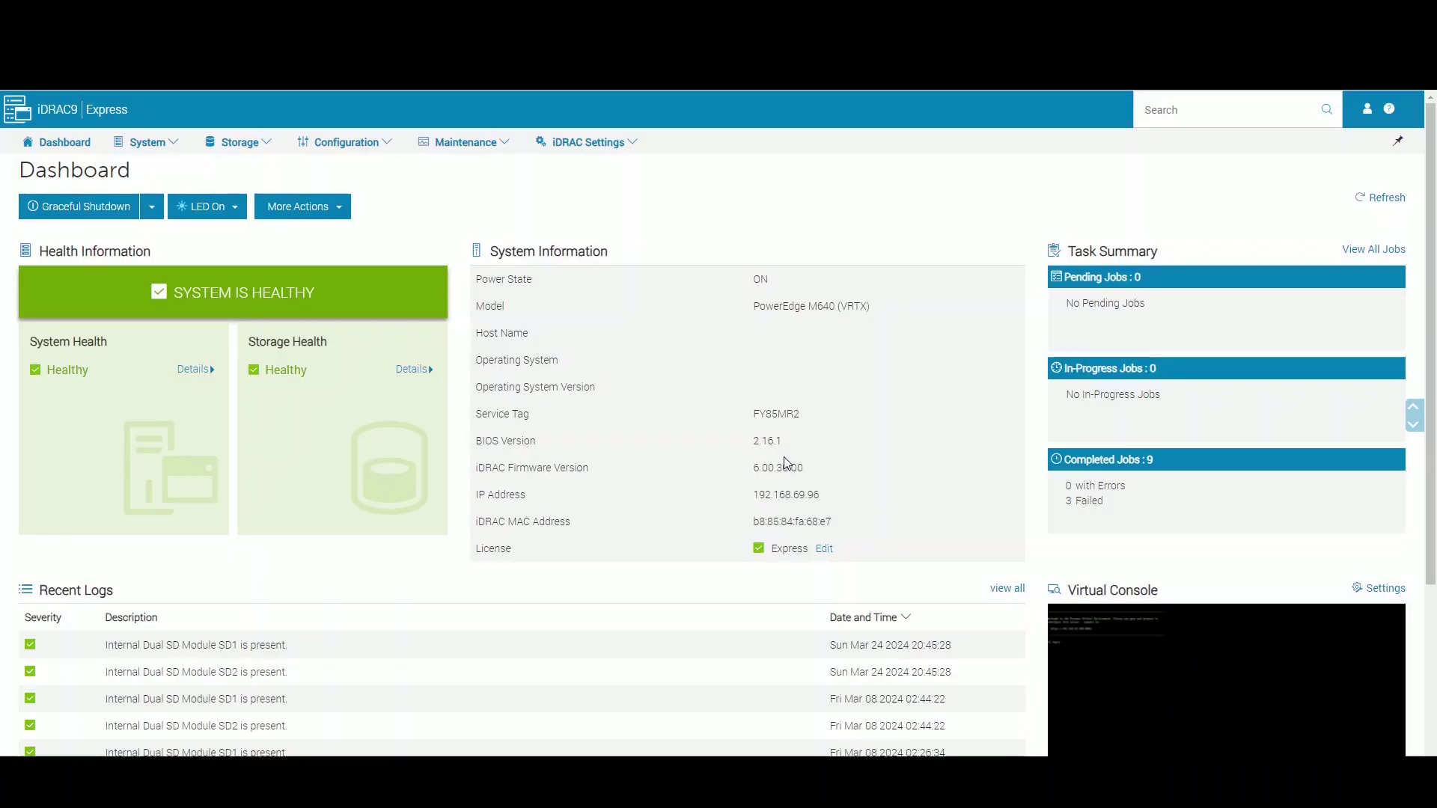
# - Launch the slot 4 blade's Virtual Console and maximize it to show the Proxmox login
pyautogui.click(1139, 664)
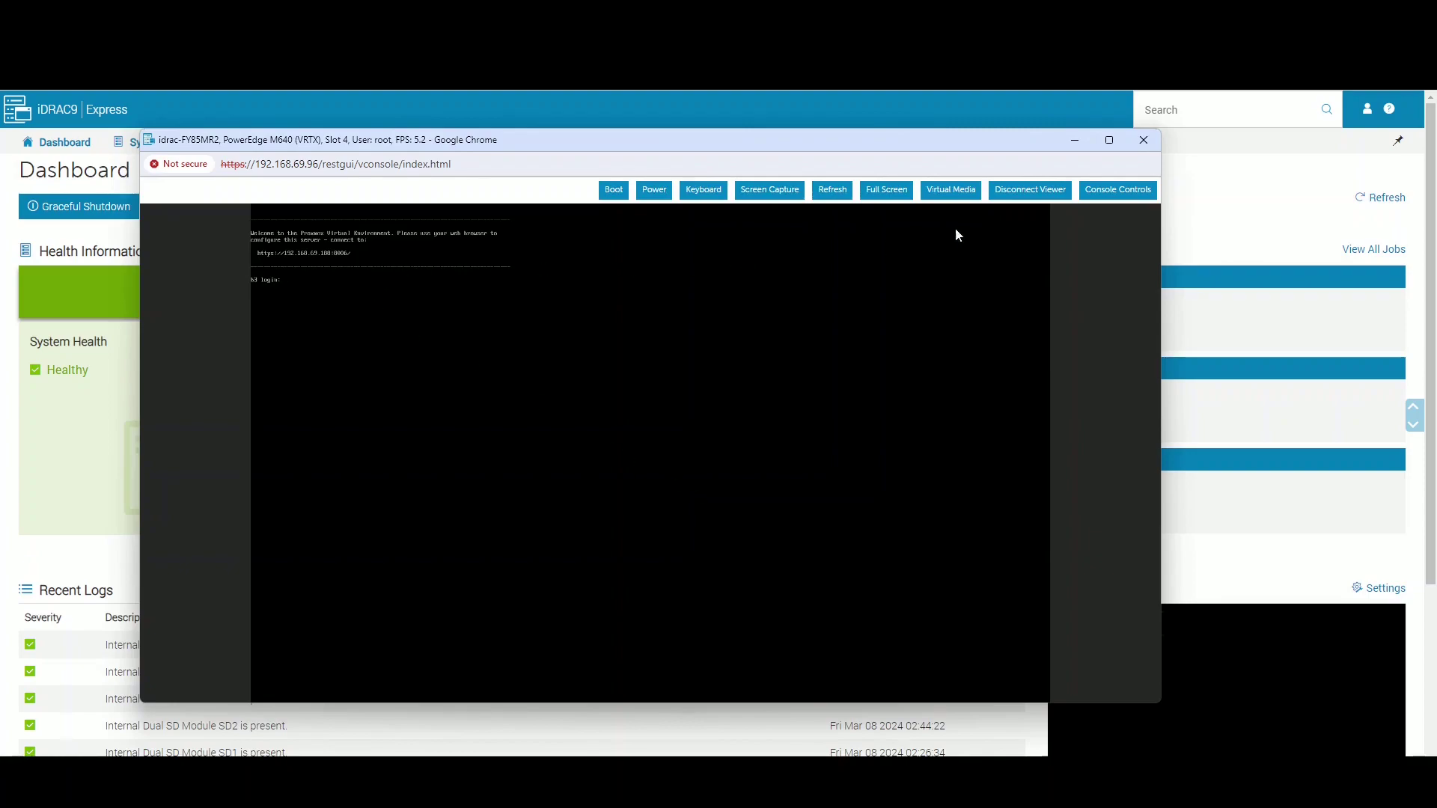
pyautogui.click(1107, 140)
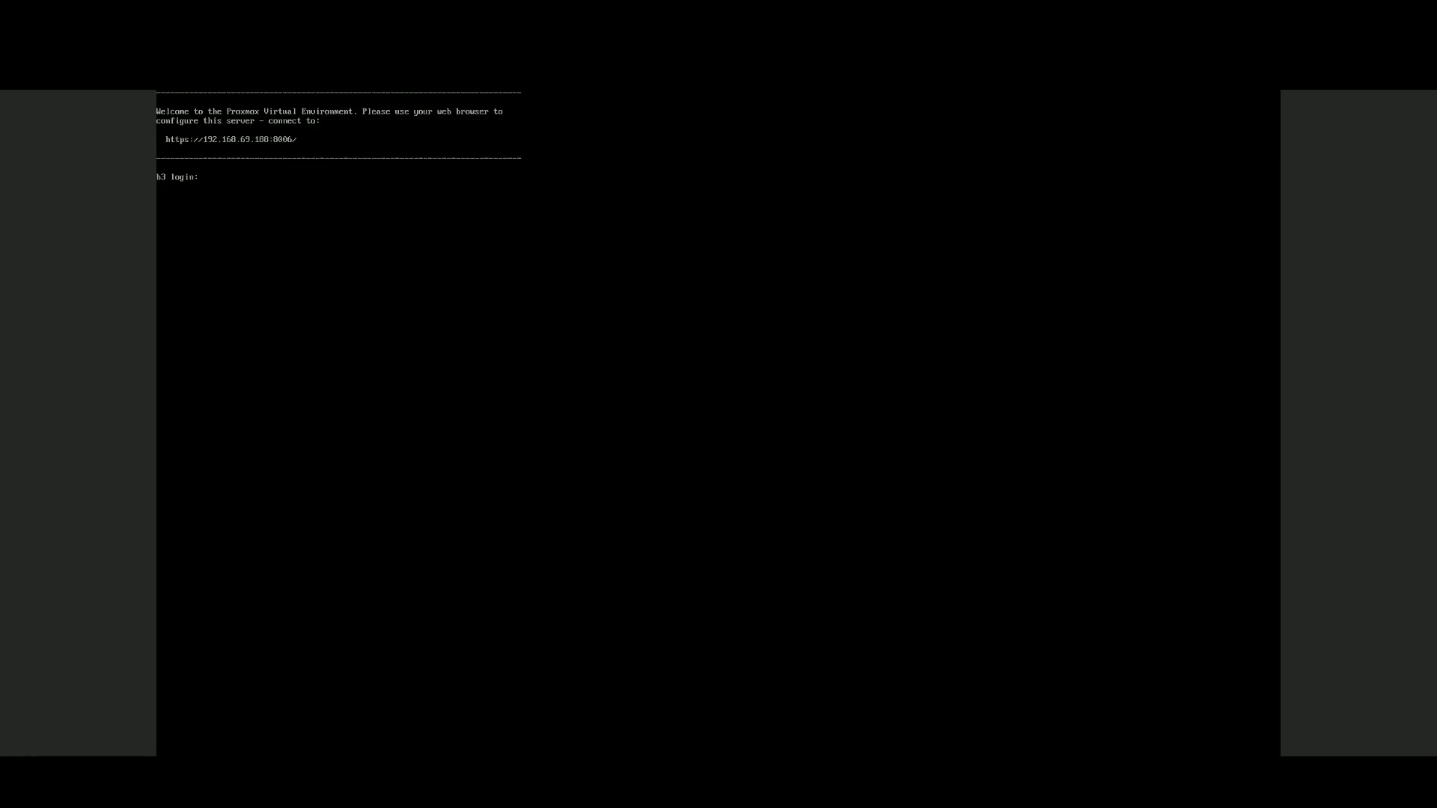
# - Rerun the continuous ping against 192.168.69.188 and minimize the terminal
pyautogui.hotkey('alt', 'Tab')
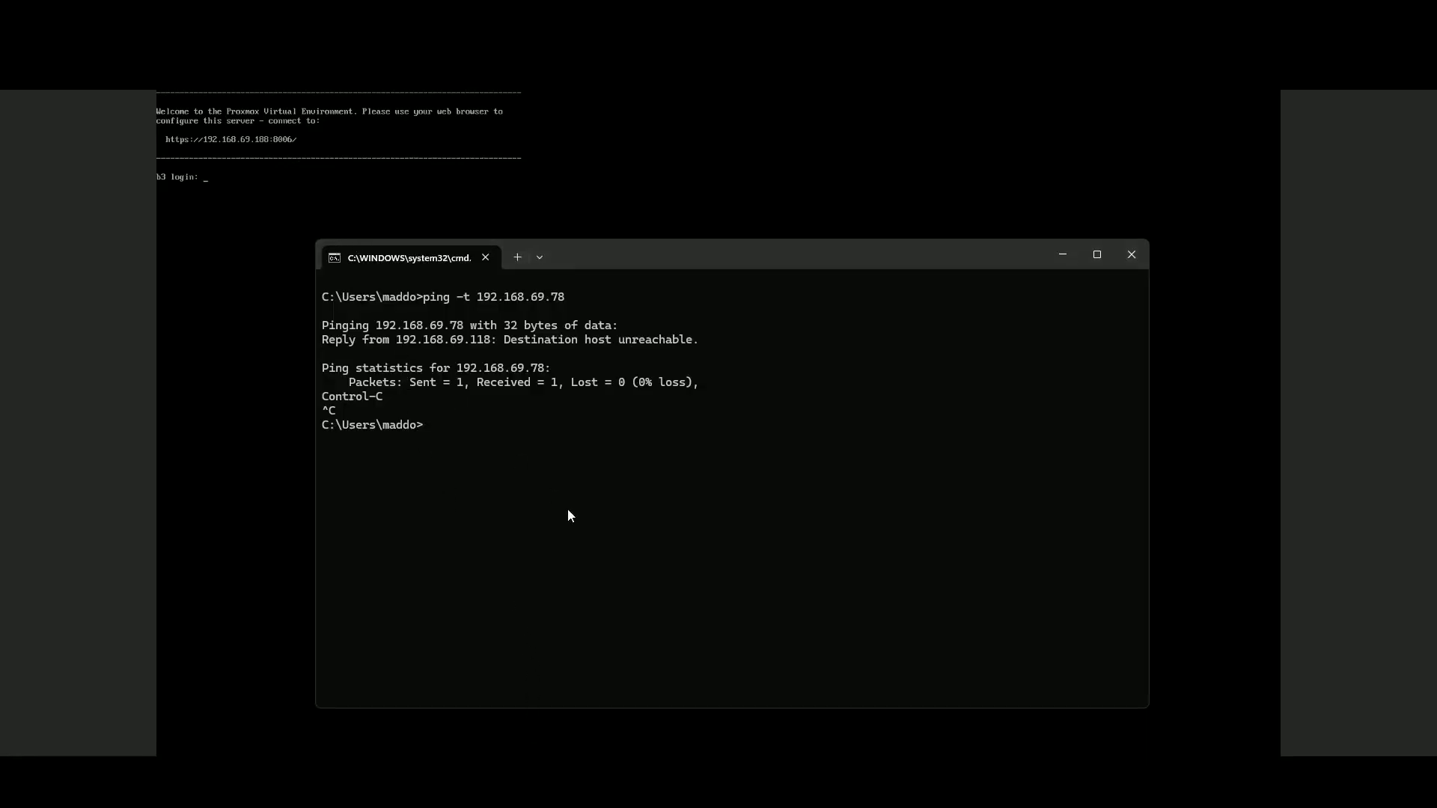
pyautogui.press('Up')
pyautogui.press('BackSpace')
pyautogui.press('BackSpace')
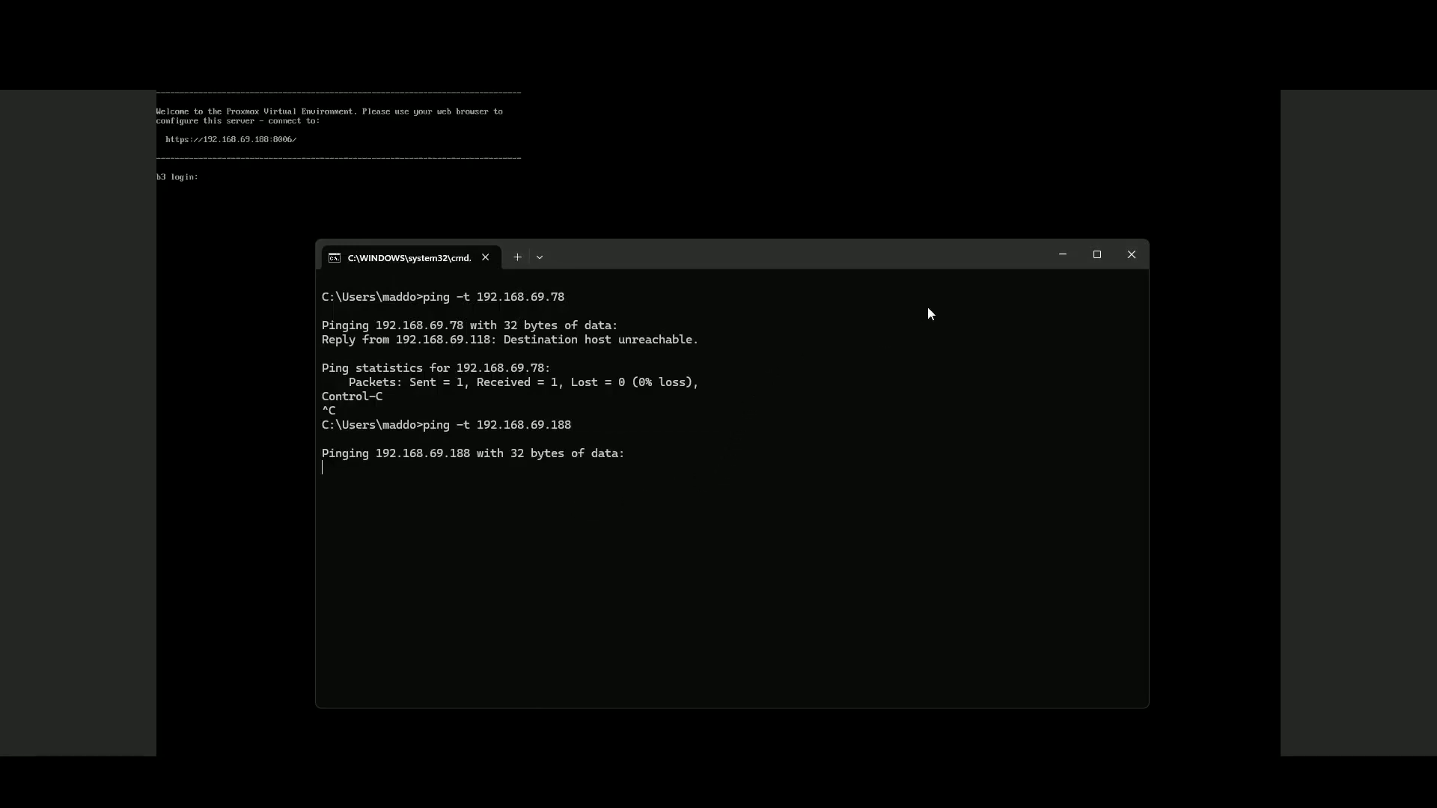
pyautogui.click(1062, 254)
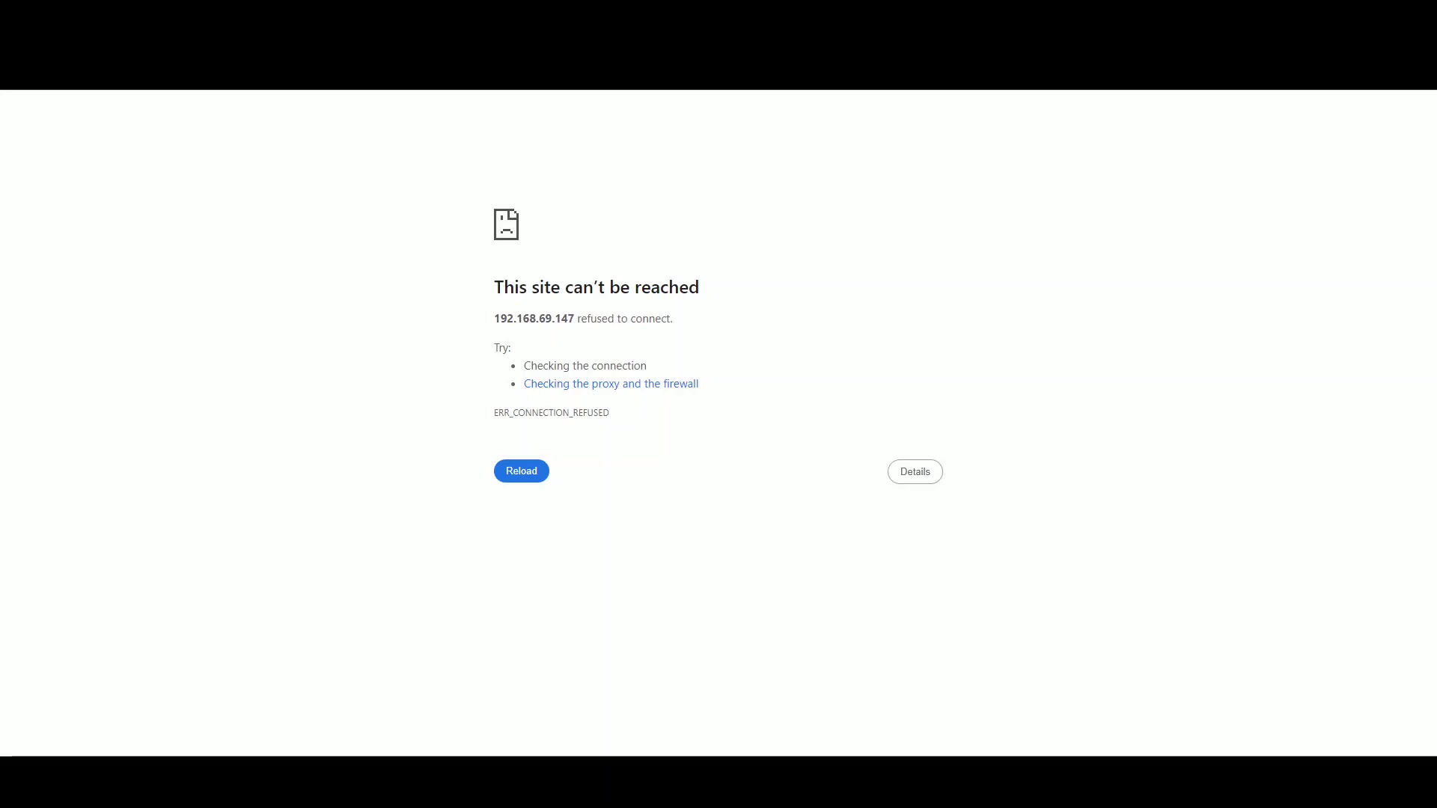
pyautogui.hotkey('ctrl', 'l')
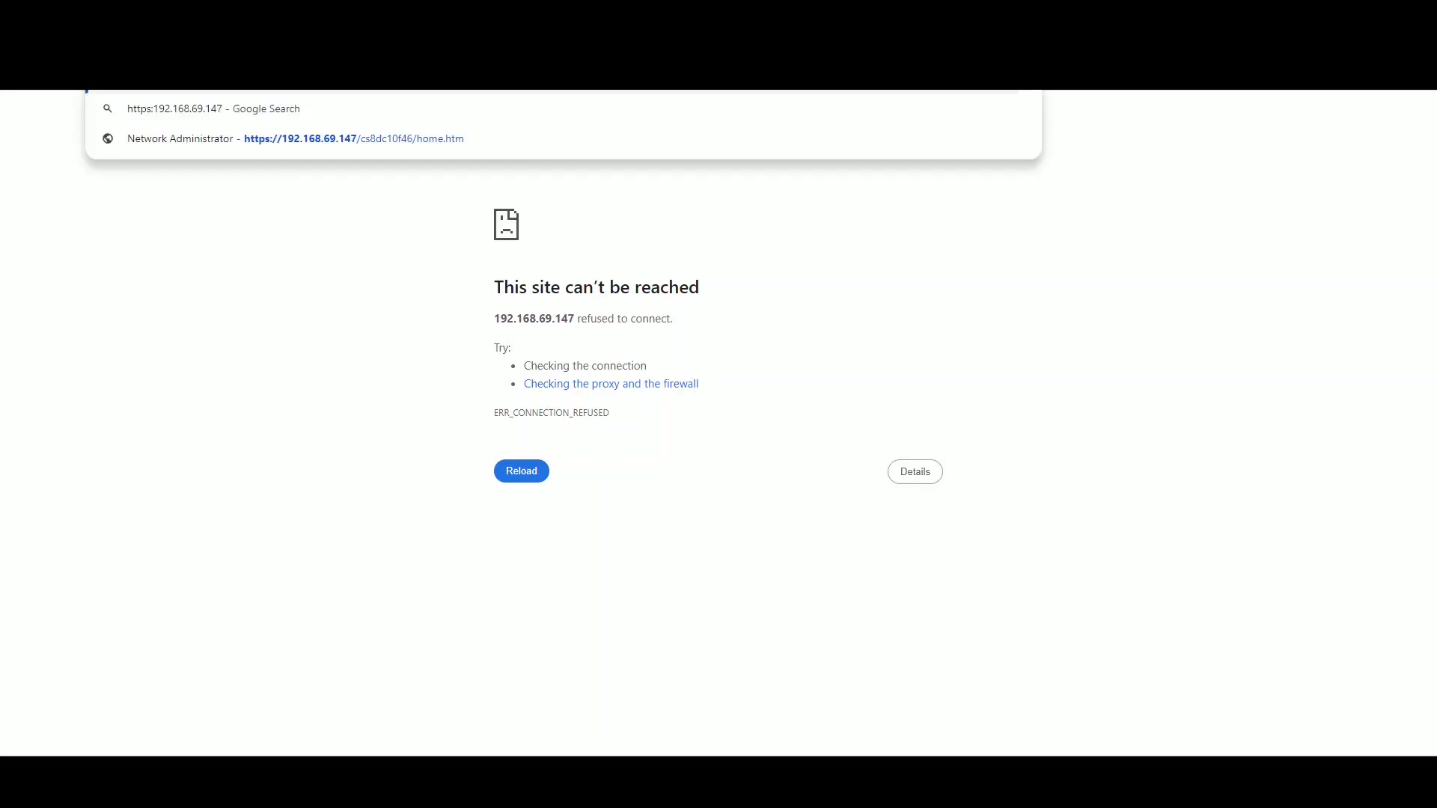
pyautogui.write('//')
pyautogui.press('Return')
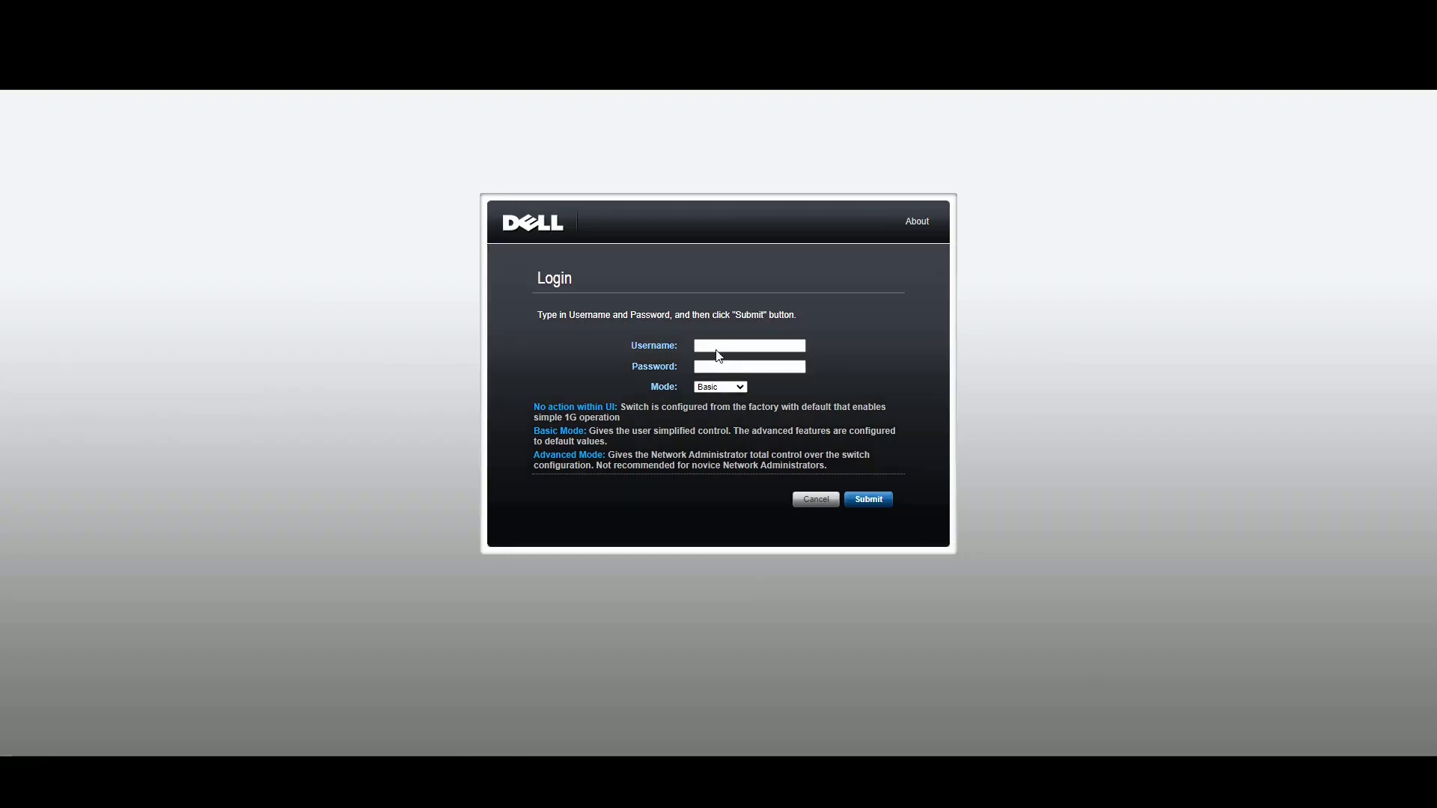
# - Enter the root username and the switch password on the login page
pyautogui.click(718, 346)
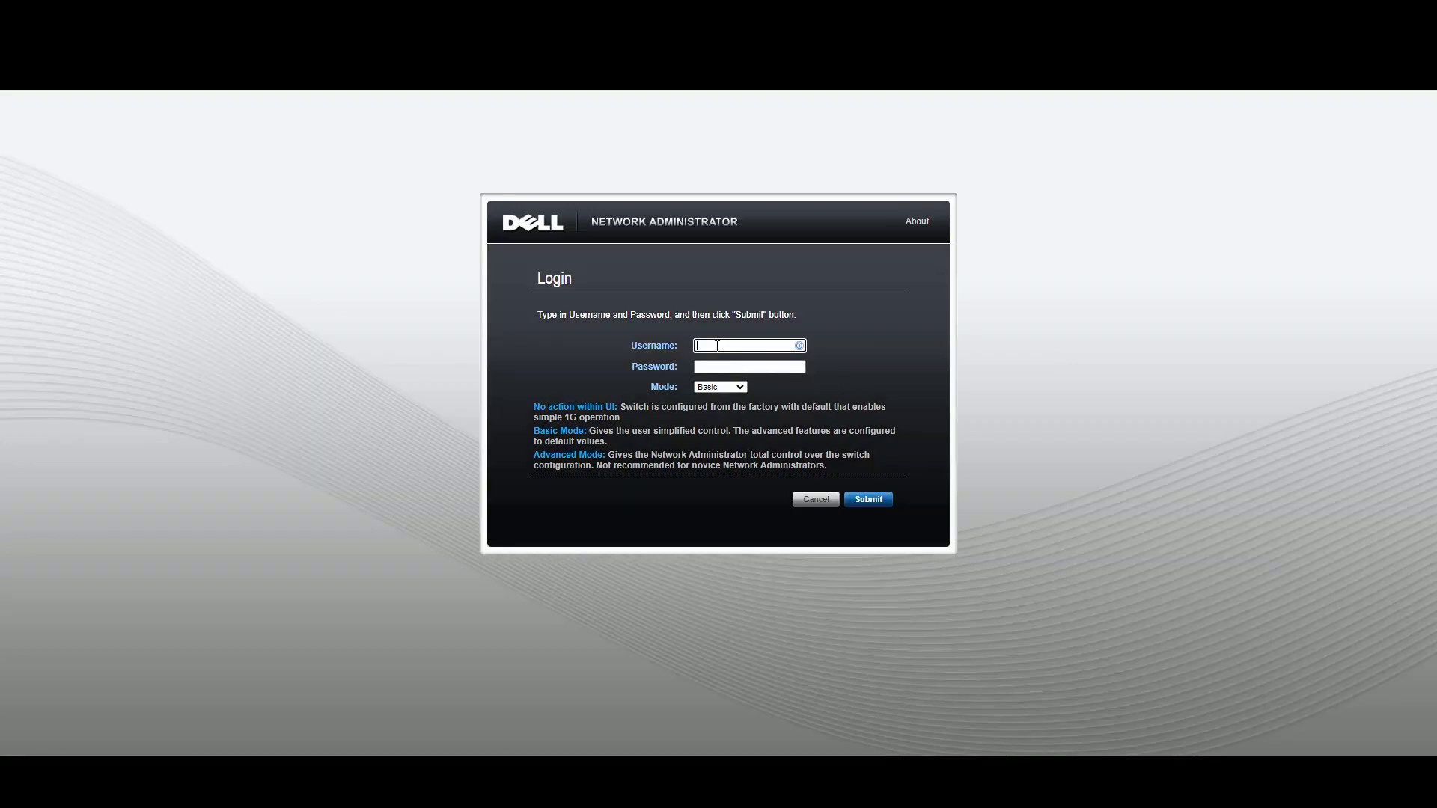
pyautogui.write('root')
pyautogui.press('Tab')
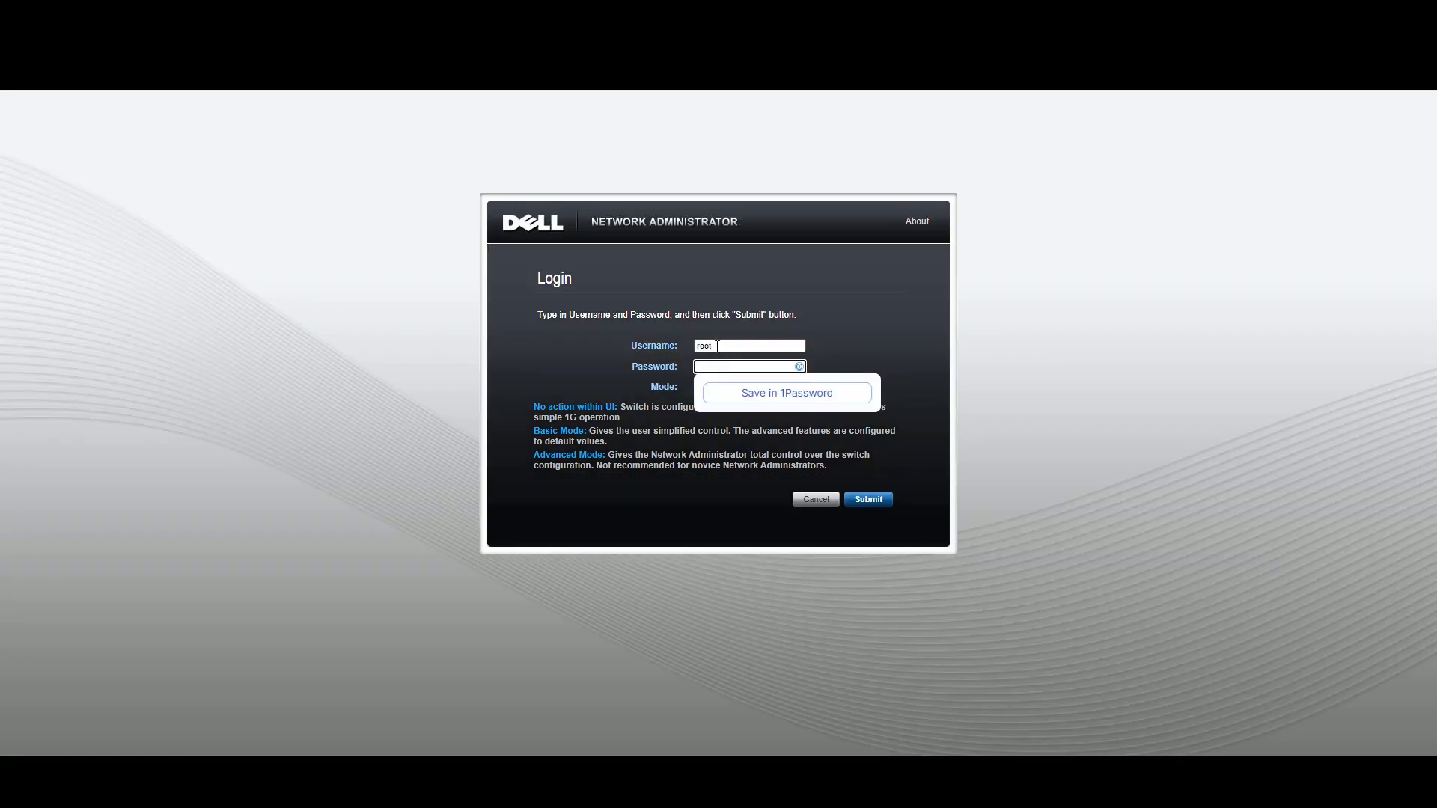
pyautogui.write('calvin')
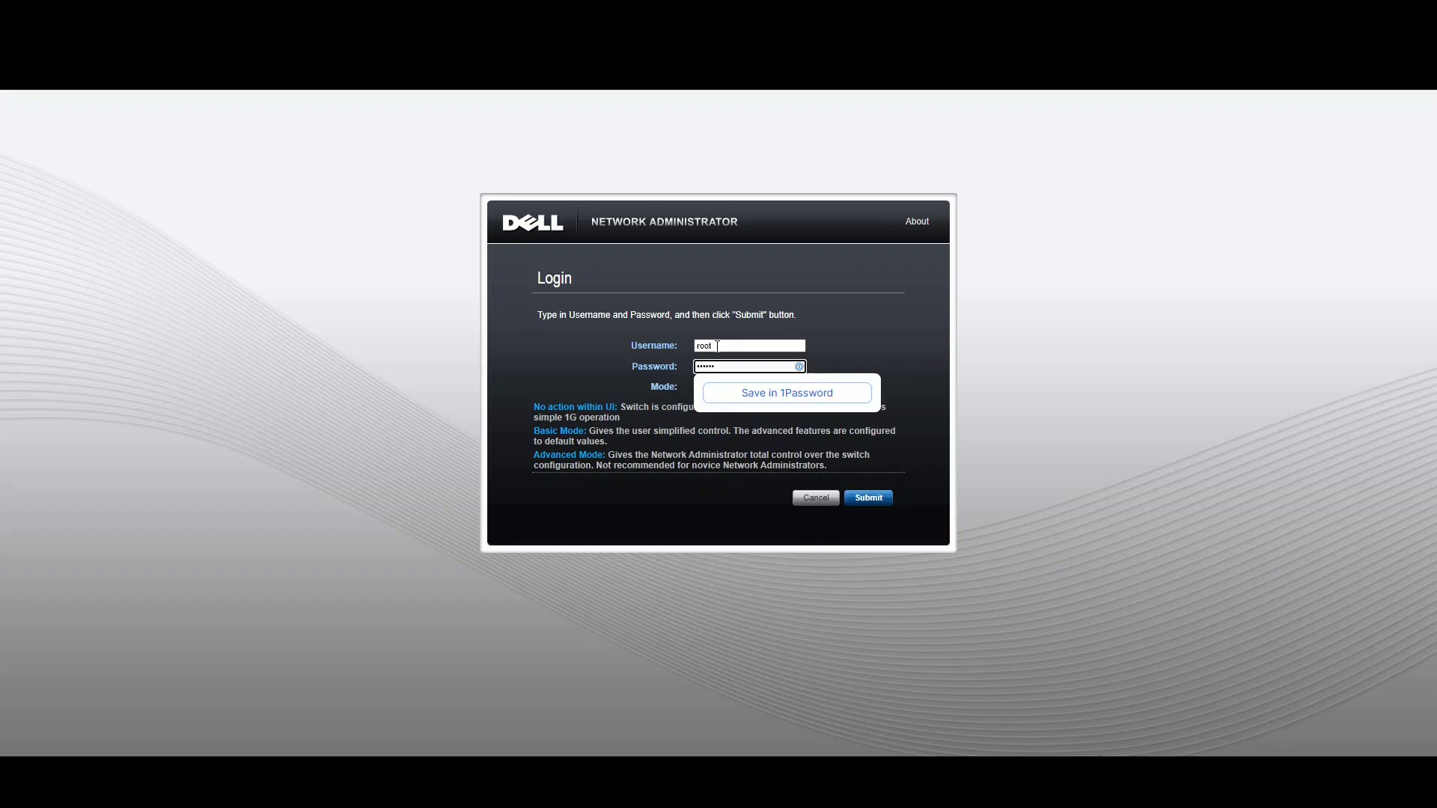
pyautogui.click(642, 320)
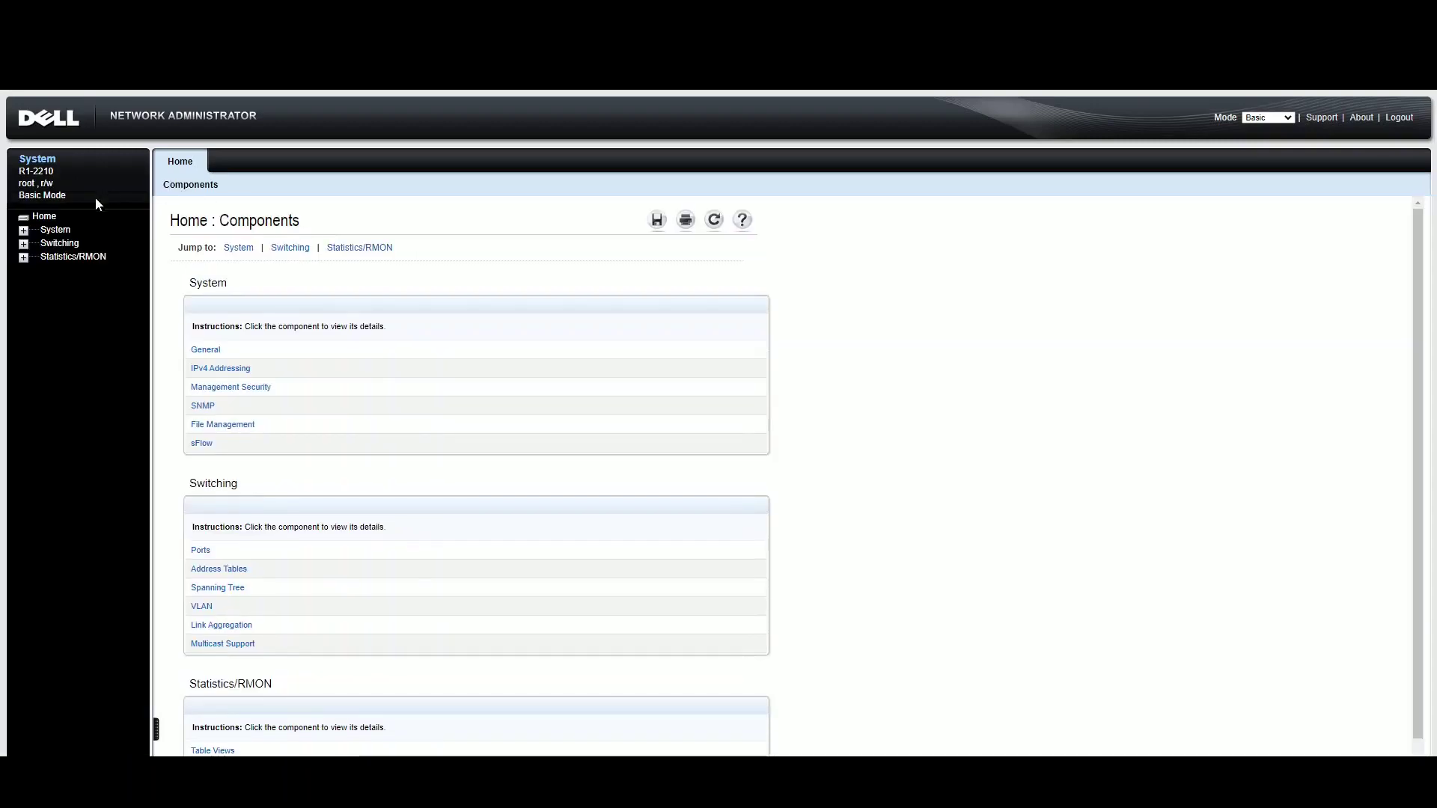
# - Return to the R1-2210 Home: Components page showing the switch port map
pyautogui.click(56, 230)
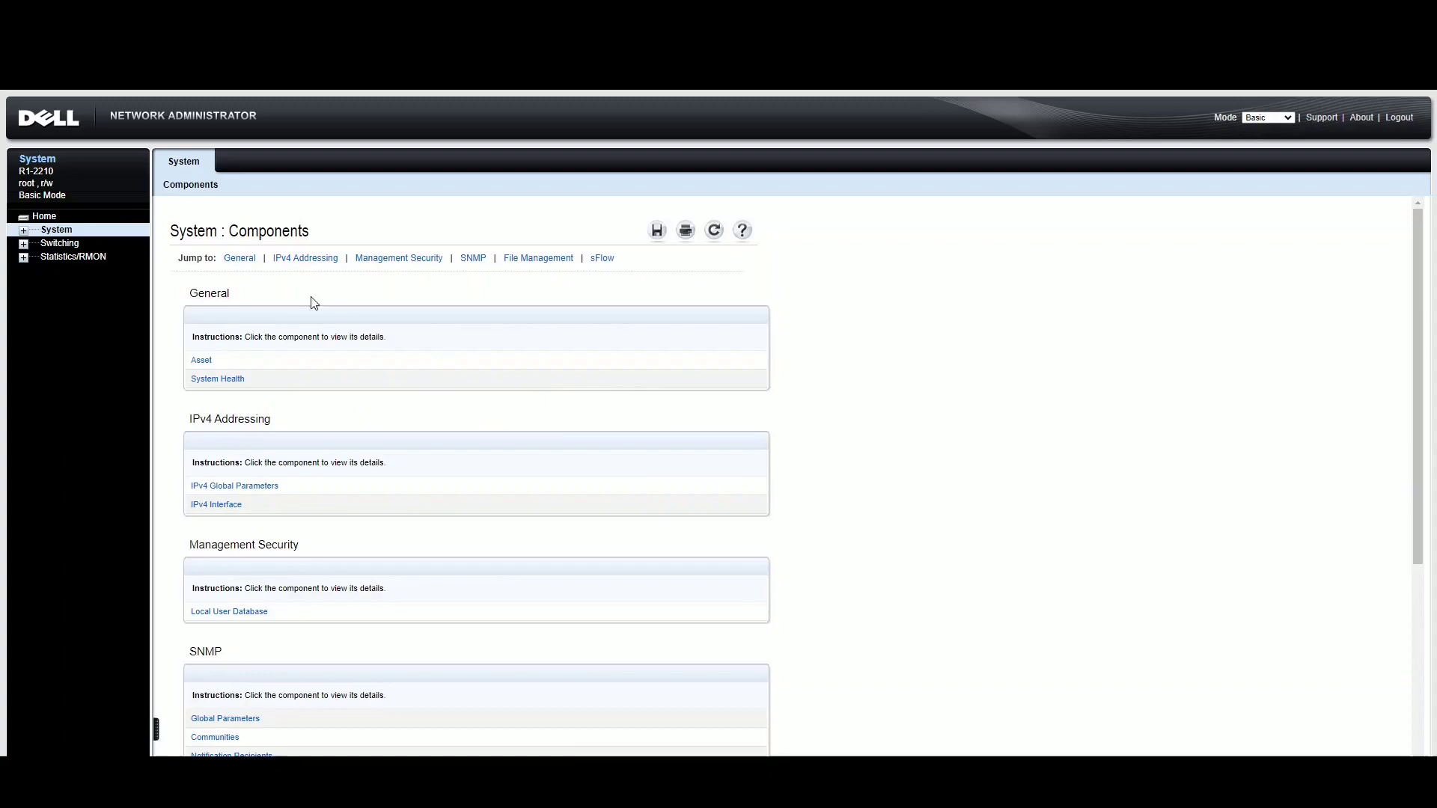
pyautogui.click(45, 216)
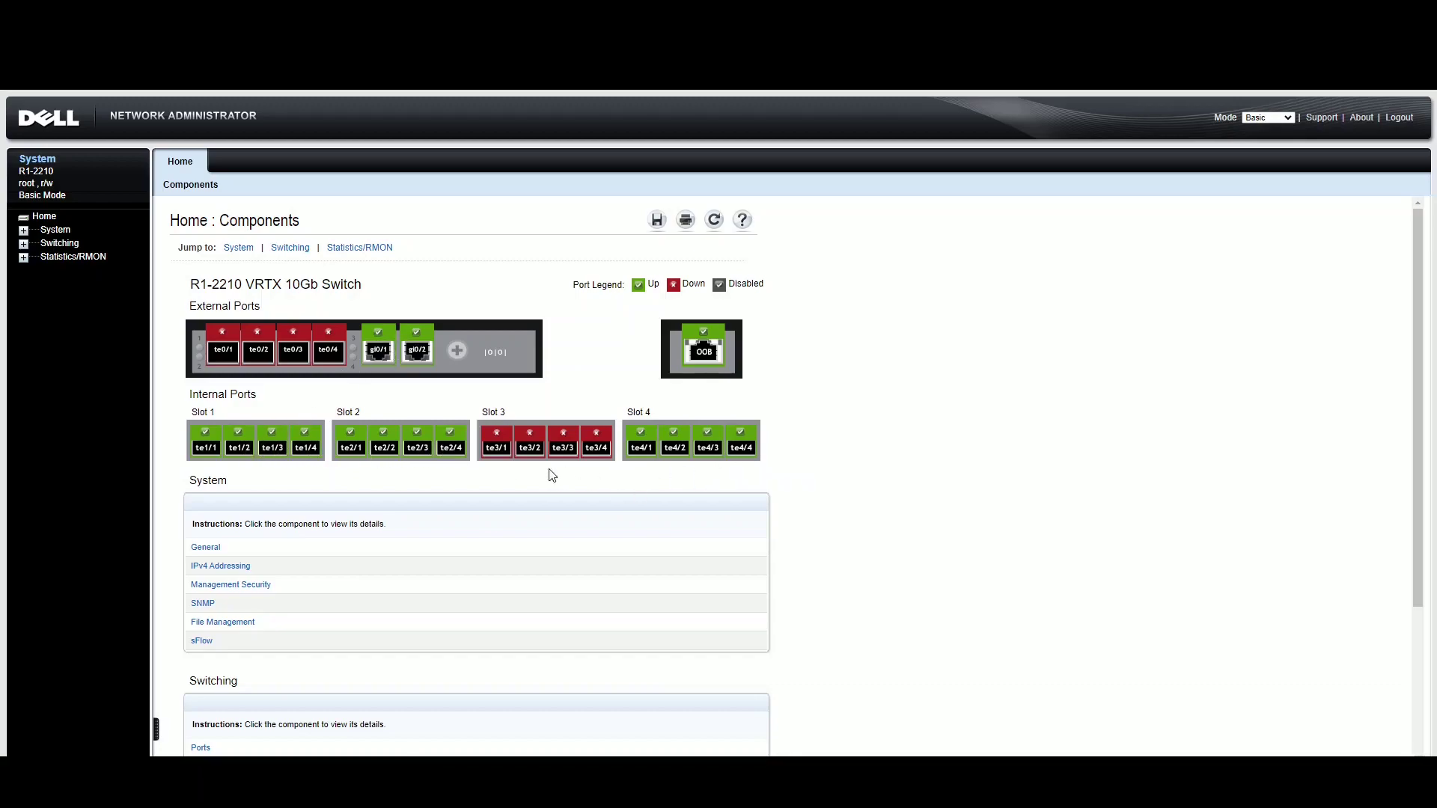
# - Under Switching > VLAN, view VLAN Membership, then the VLAN Port Settings summary for all 22 ports
pyautogui.click(24, 244)
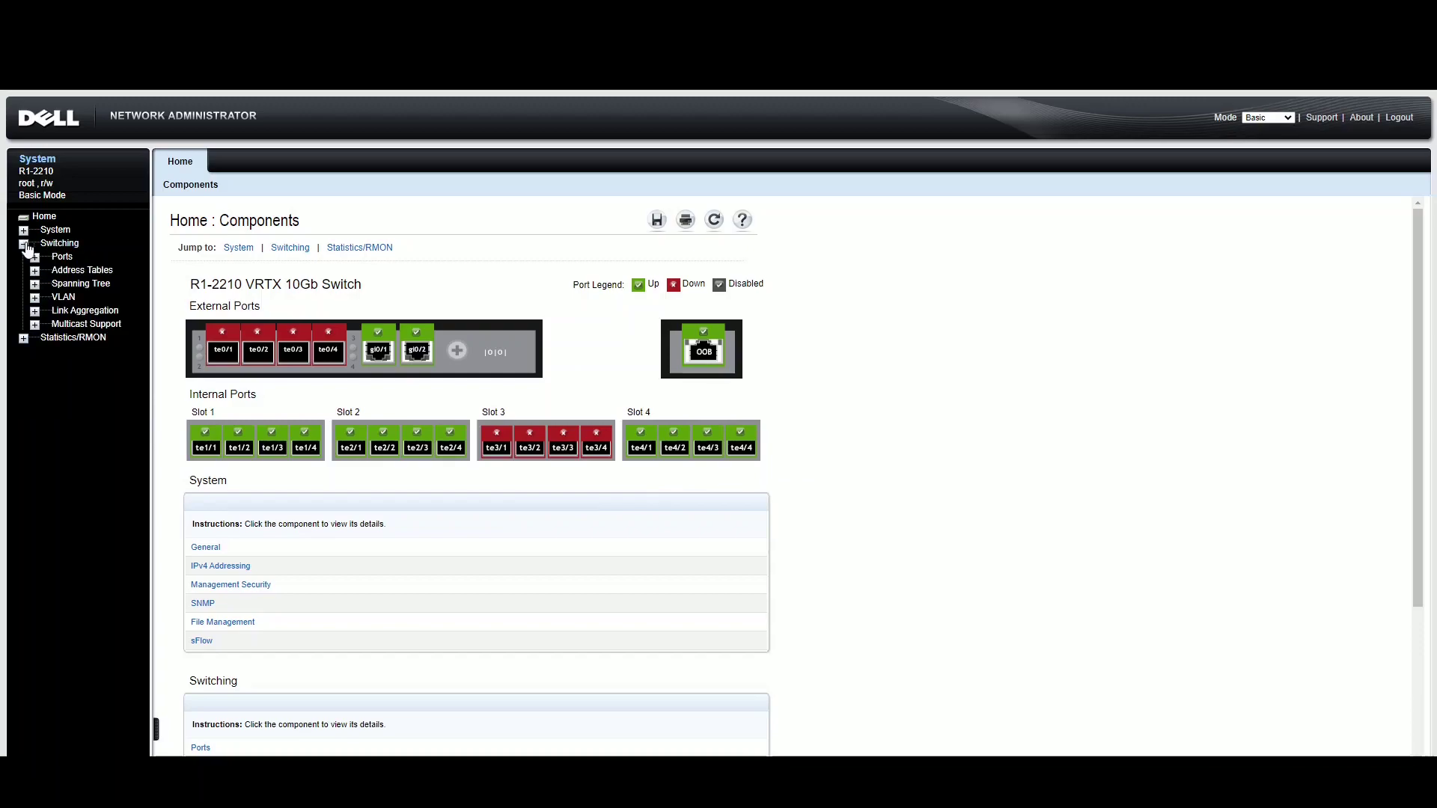
pyautogui.click(34, 297)
pyautogui.click(65, 301)
pyautogui.click(93, 311)
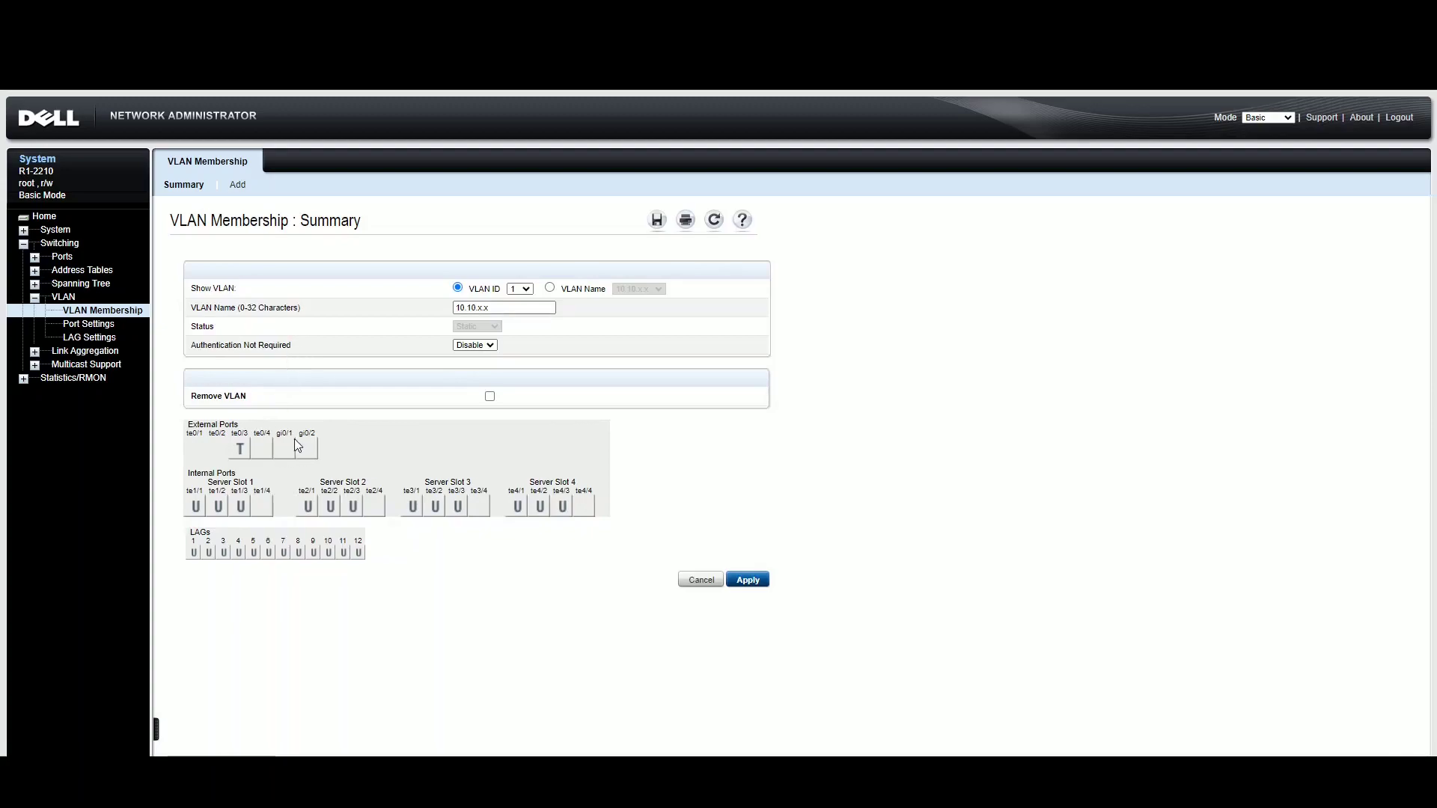
pyautogui.click(73, 326)
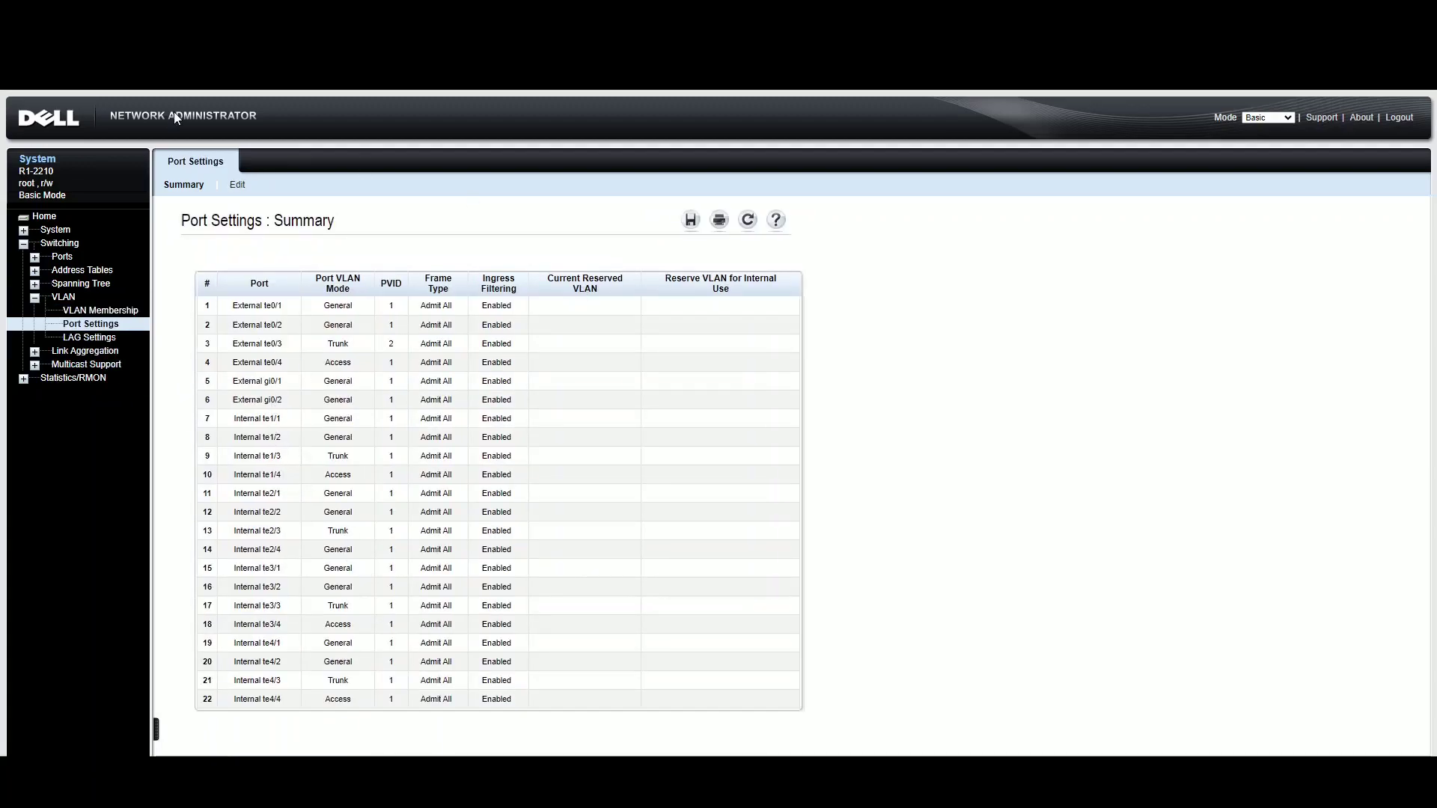
# - On the Edit sub-tab, apply untagged VLAN 1 to external port gi0/1 and get Success
pyautogui.click(239, 191)
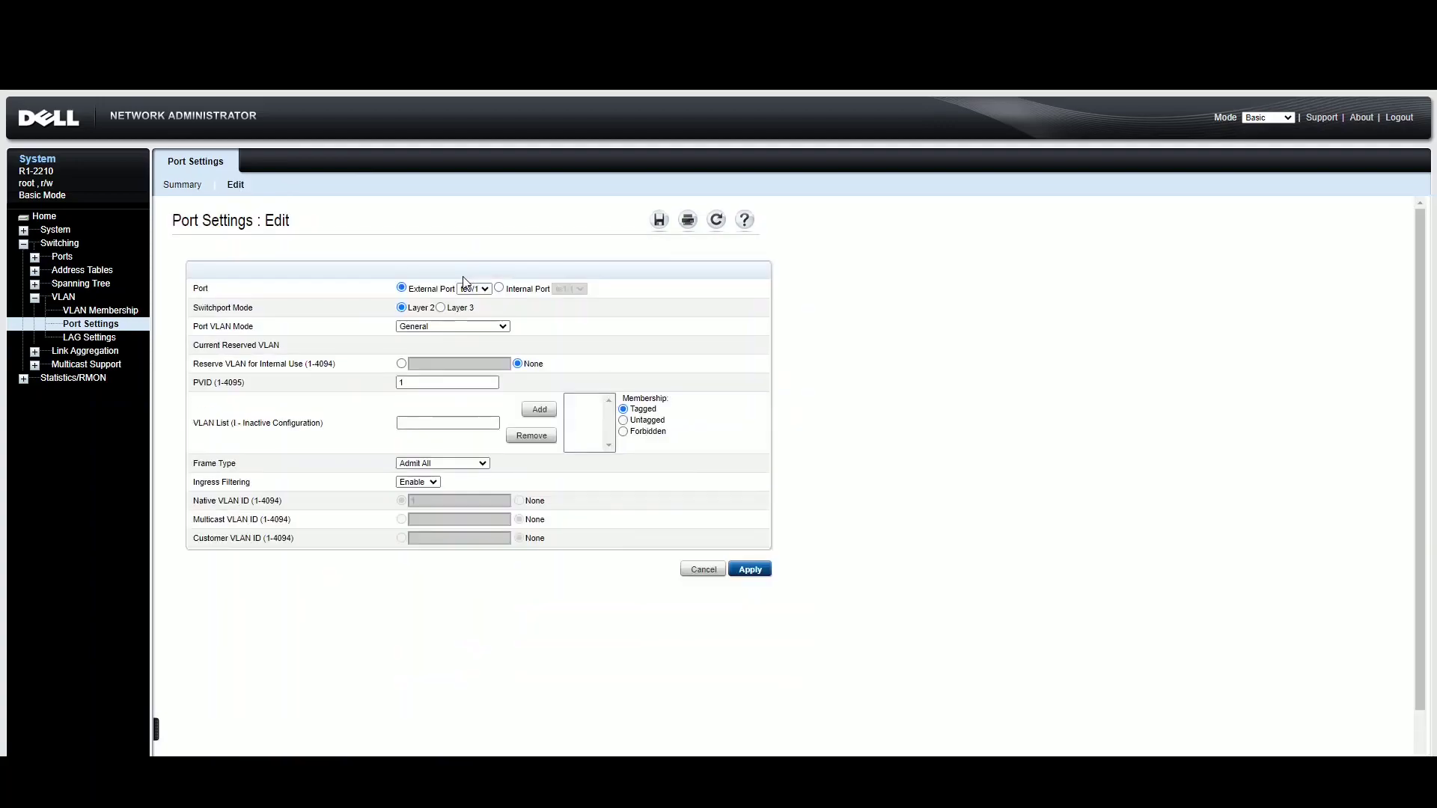
pyautogui.click(485, 289)
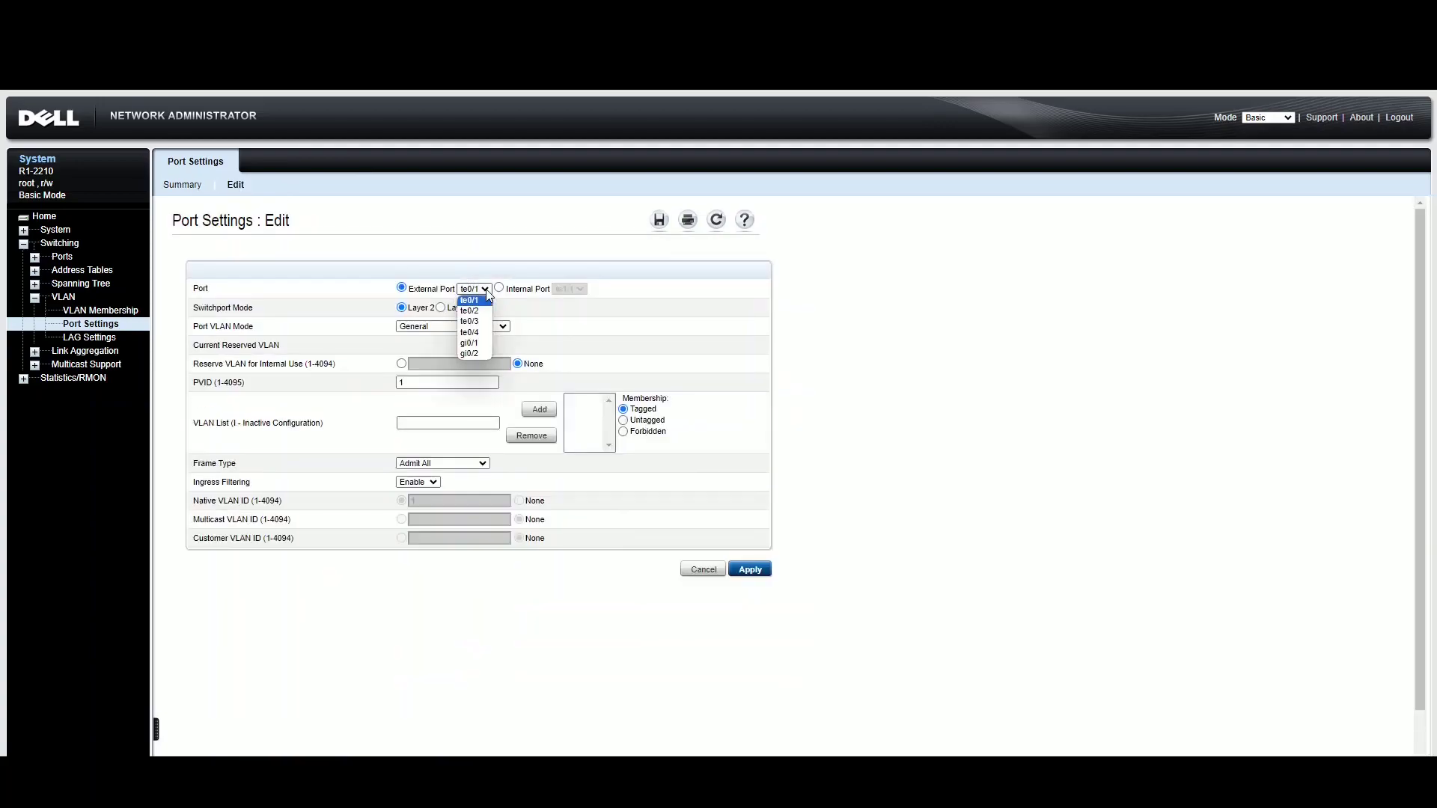
pyautogui.click(484, 343)
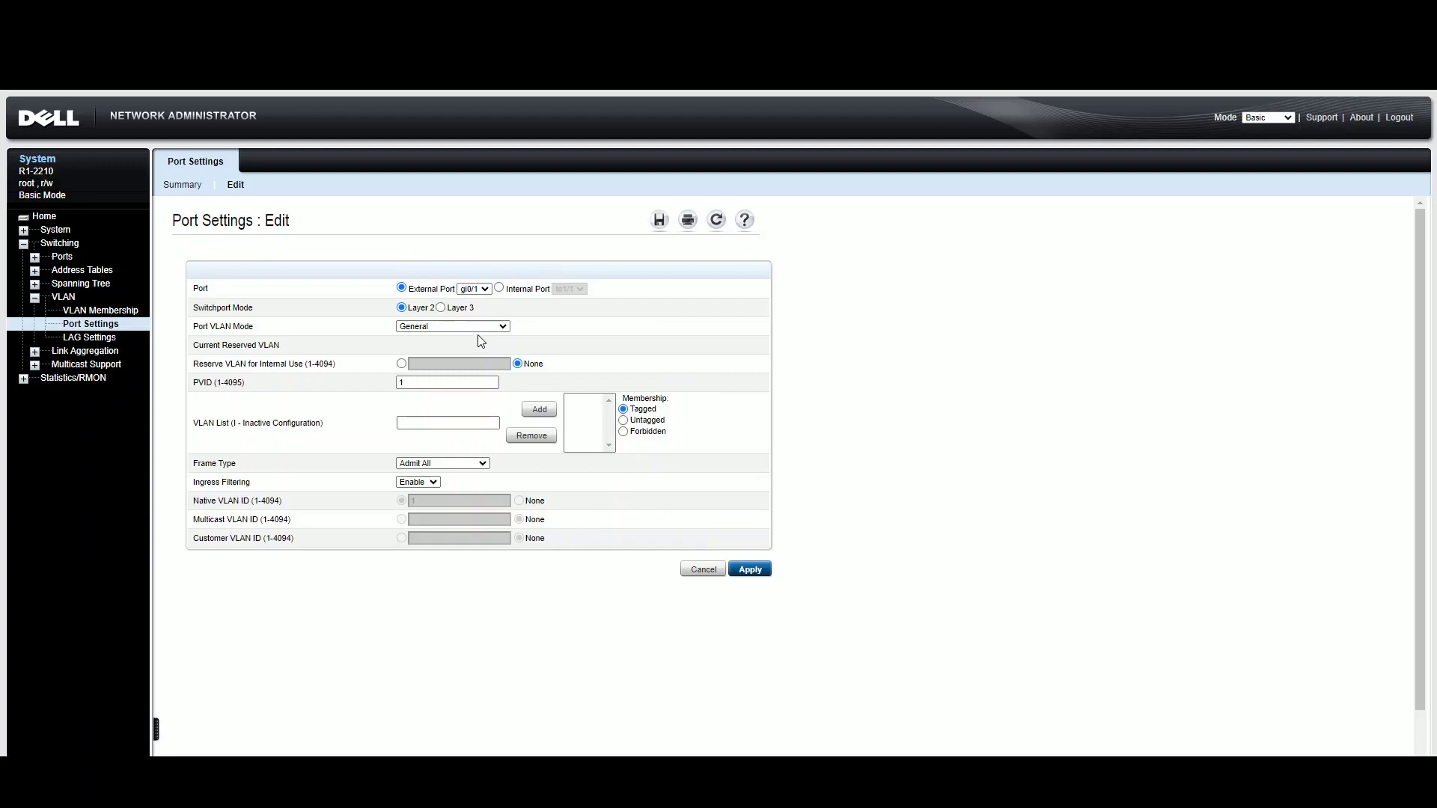
pyautogui.click(439, 425)
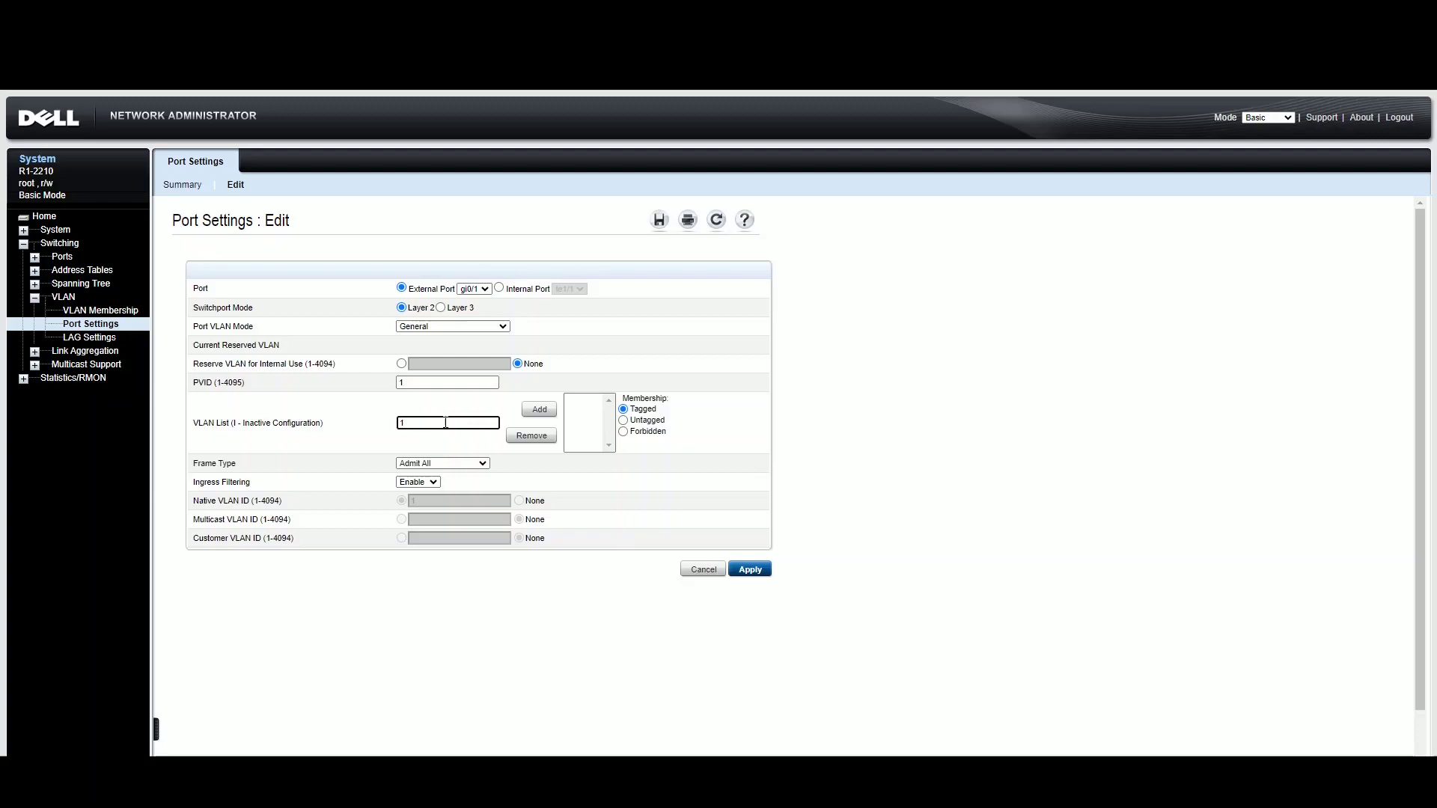
pyautogui.click(624, 420)
pyautogui.click(752, 570)
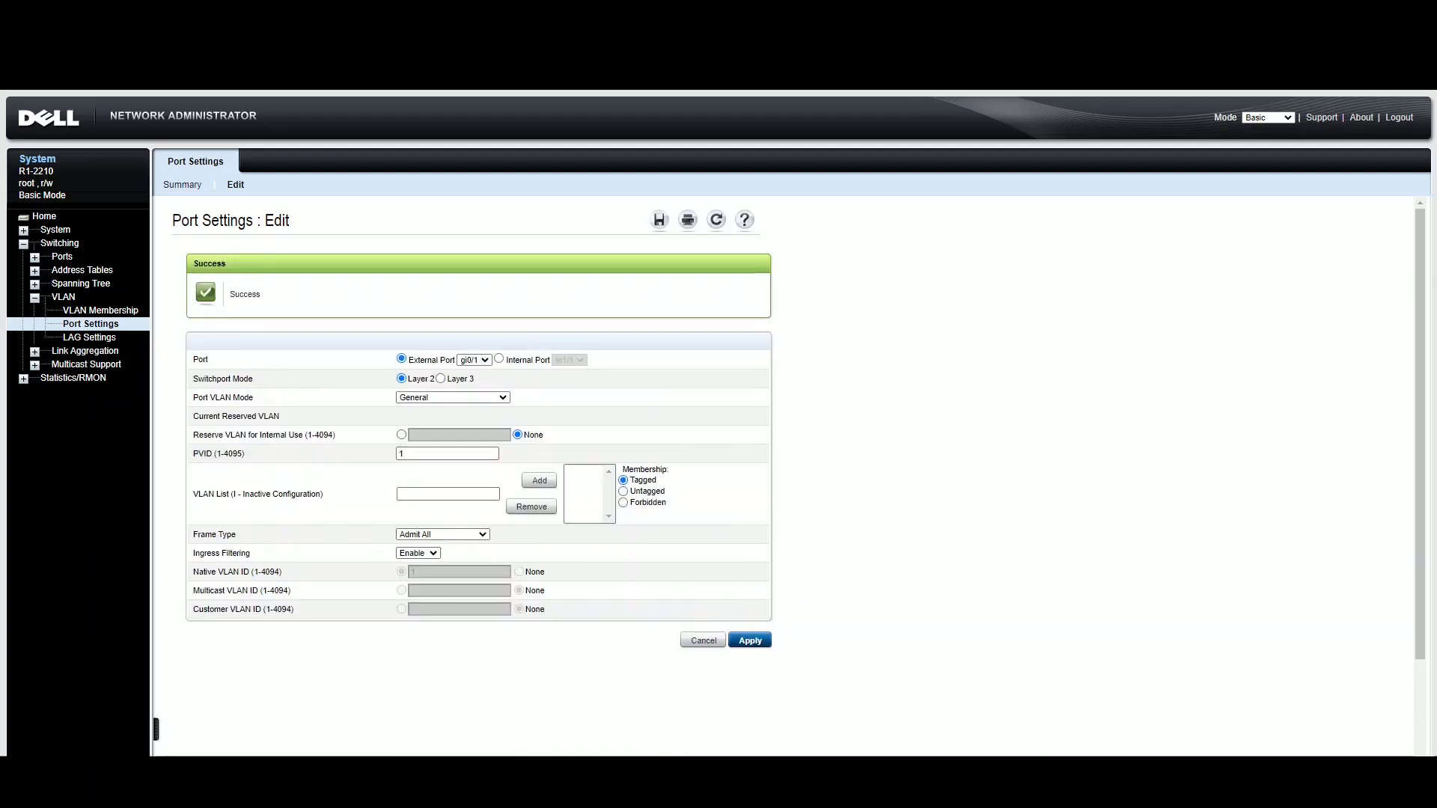
# - In Command Prompt, stop the running ping and start a continuous ping to 192.168.69.78
pyautogui.hotkey('alt', 'Tab')
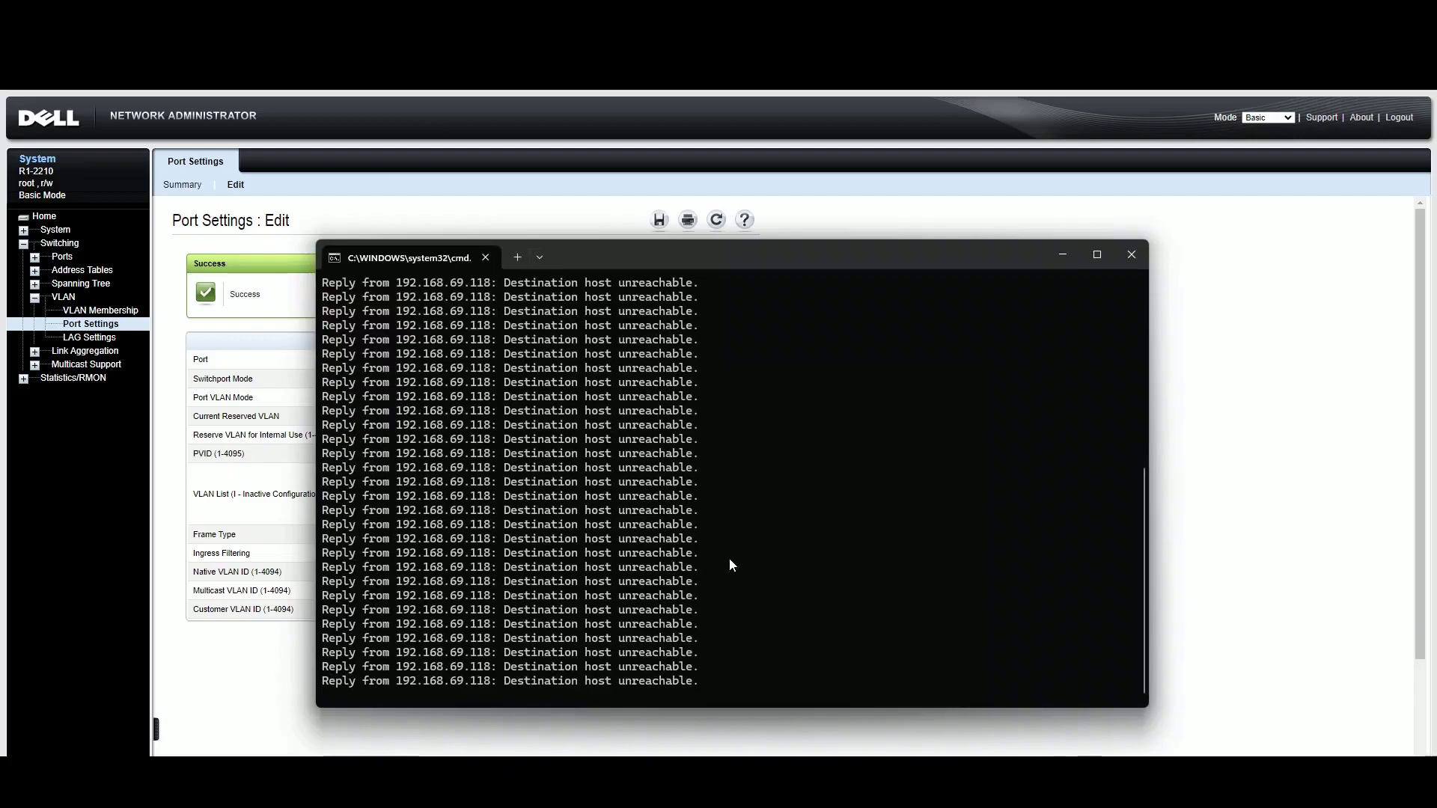
pyautogui.hotkey('ctrl', 'c')
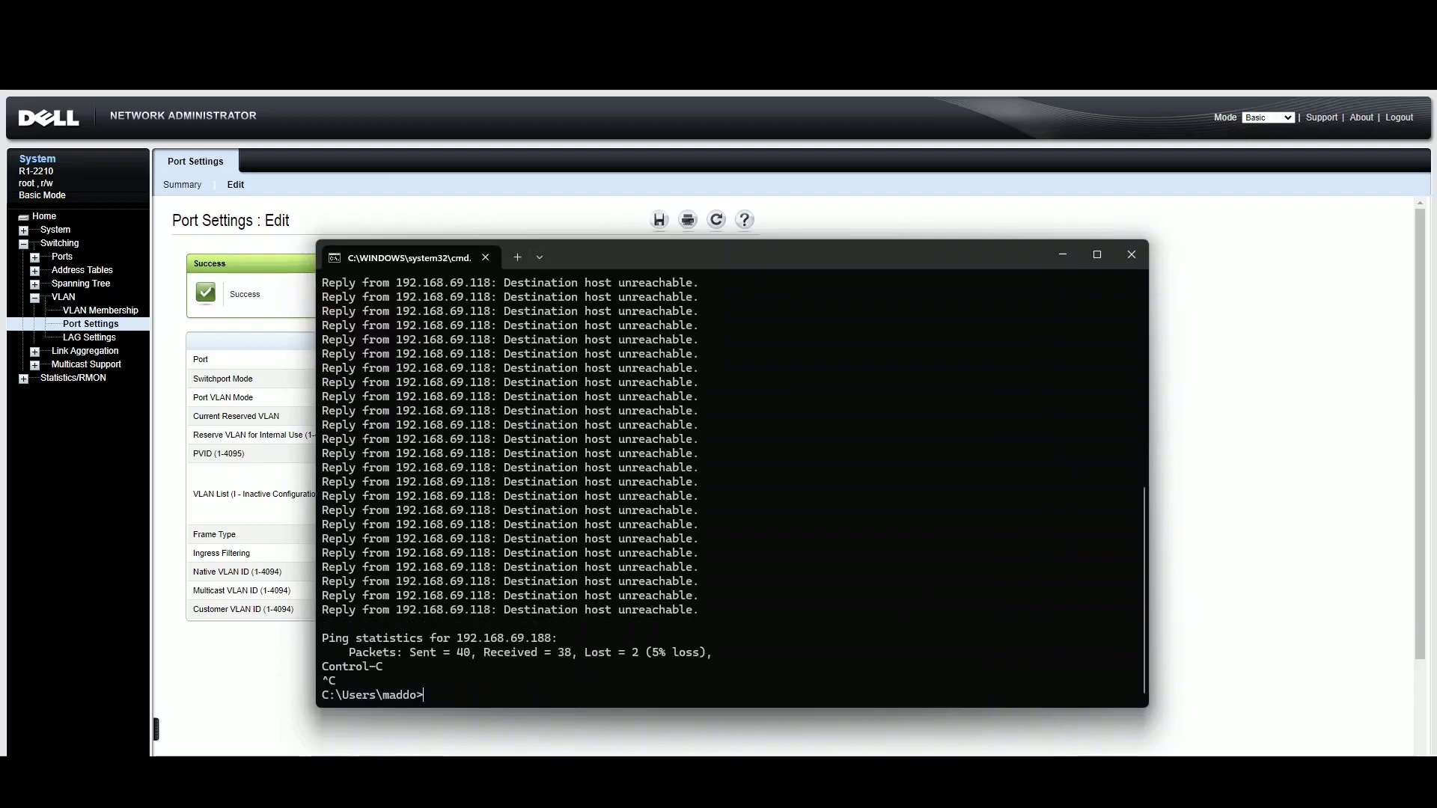
pyautogui.press('Up')
pyautogui.press('BackSpace')
pyautogui.press('BackSpace')
pyautogui.press('BackSpace')
pyautogui.write('78')
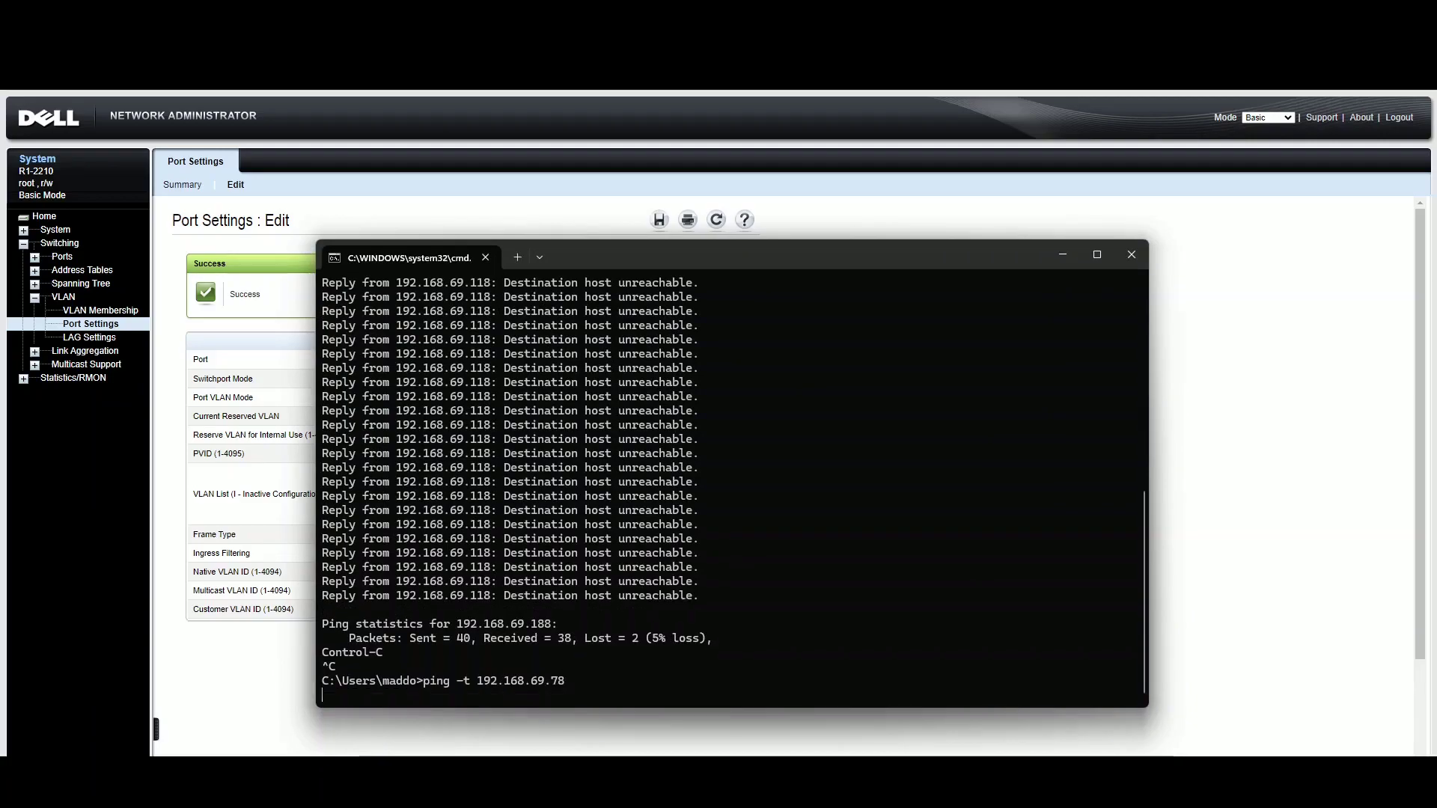
pyautogui.press('Return')
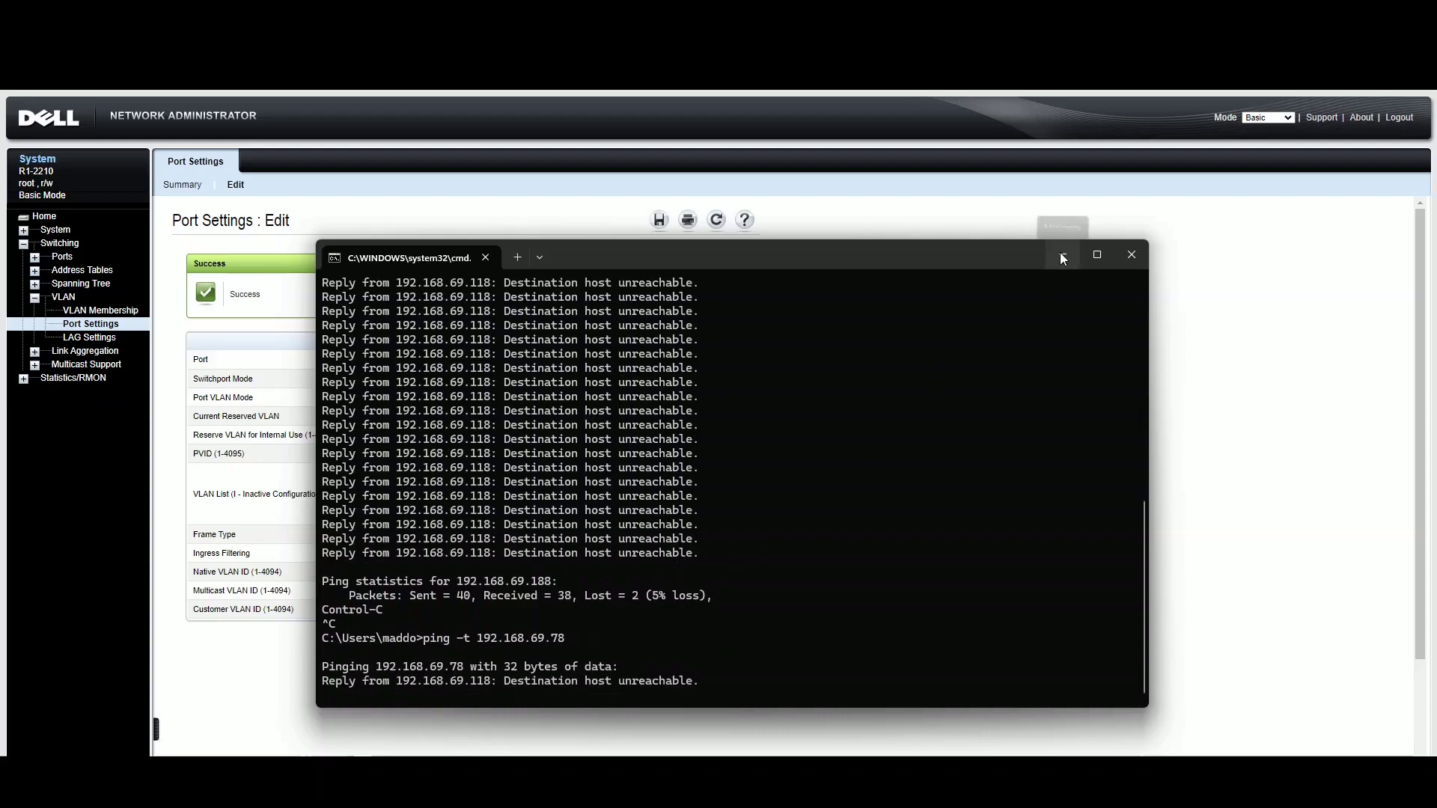
# - Add VLAN 1 as untagged (1U) to gi0/1, apply it, and check the ping replies
pyautogui.click(1061, 255)
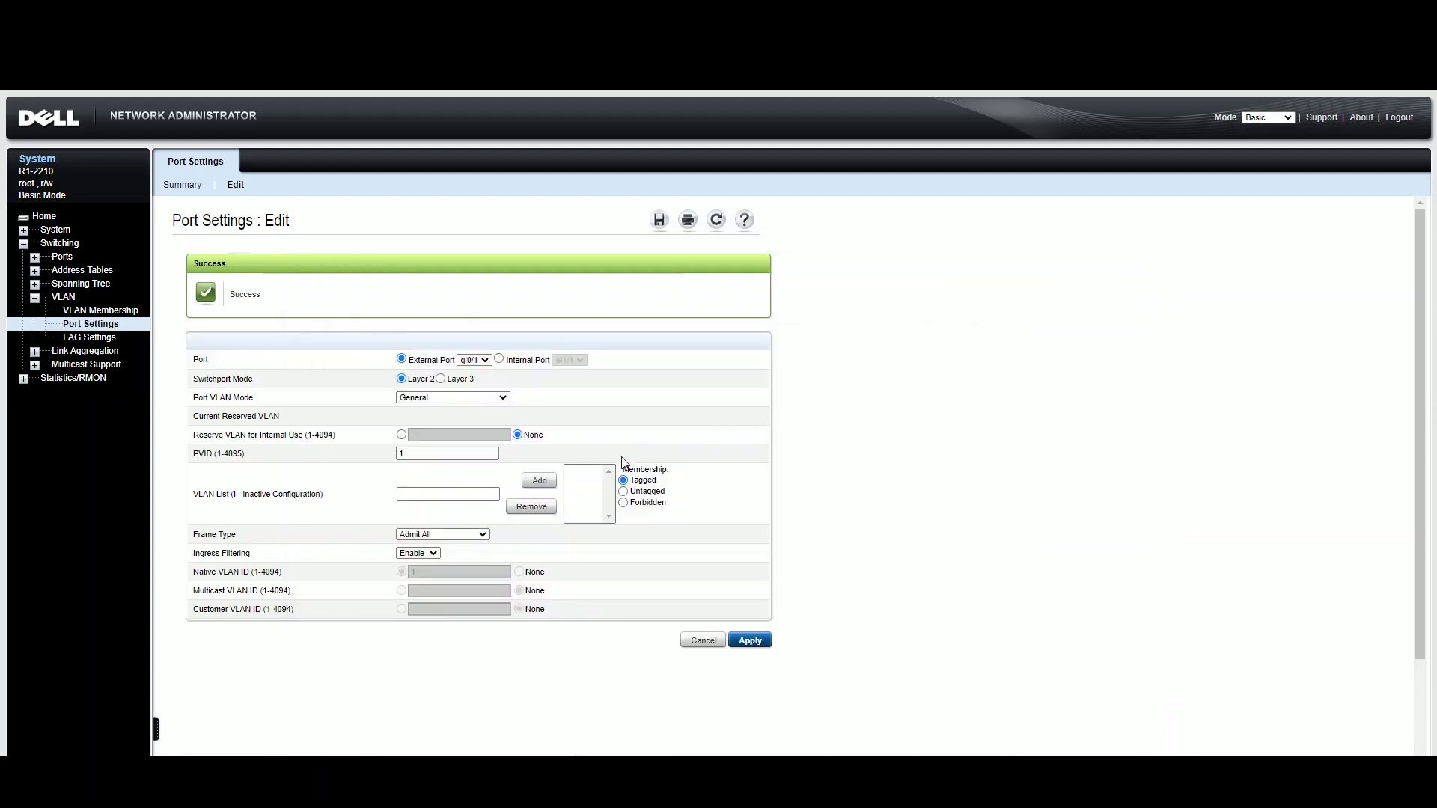
pyautogui.click(476, 495)
pyautogui.click(463, 496)
pyautogui.write('1')
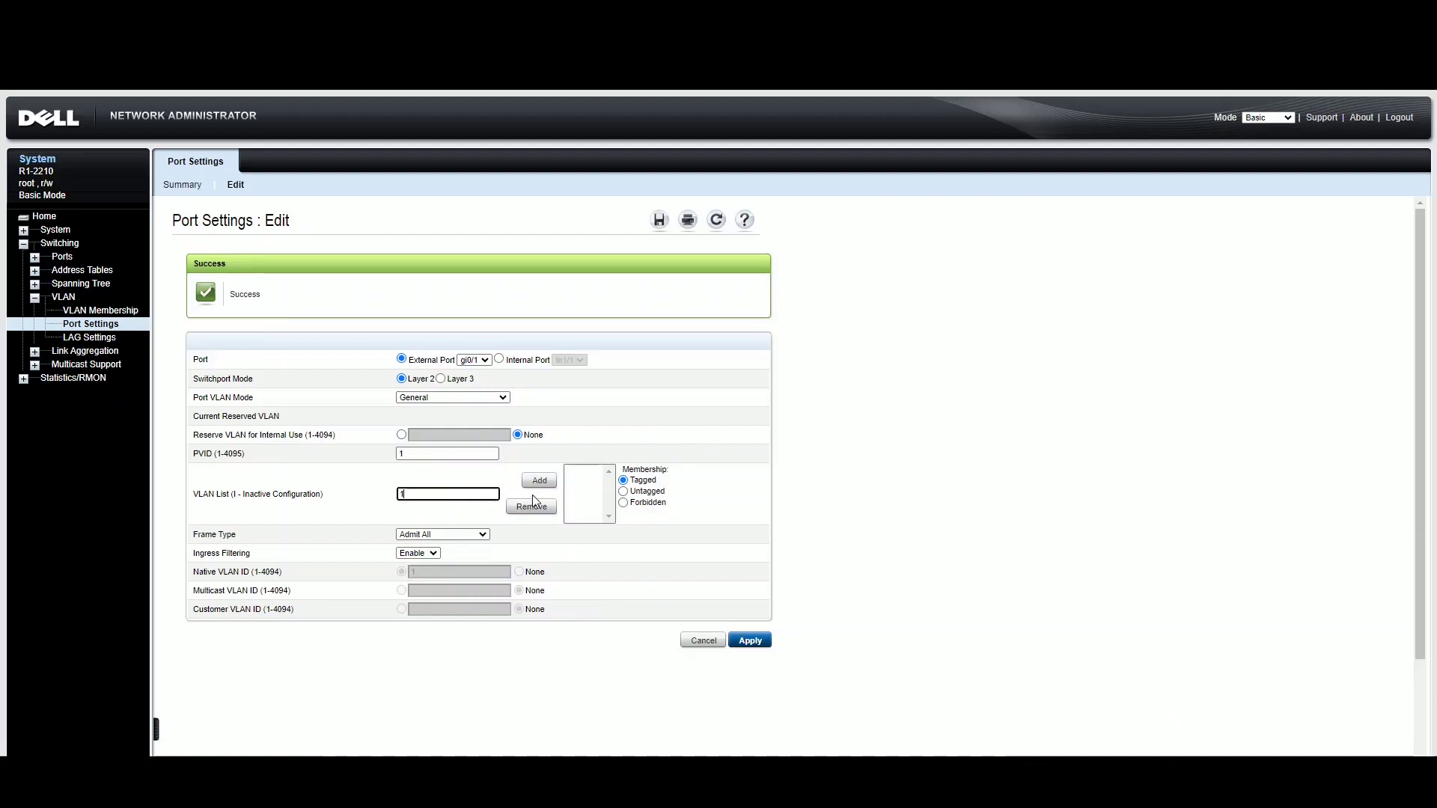
pyautogui.click(625, 492)
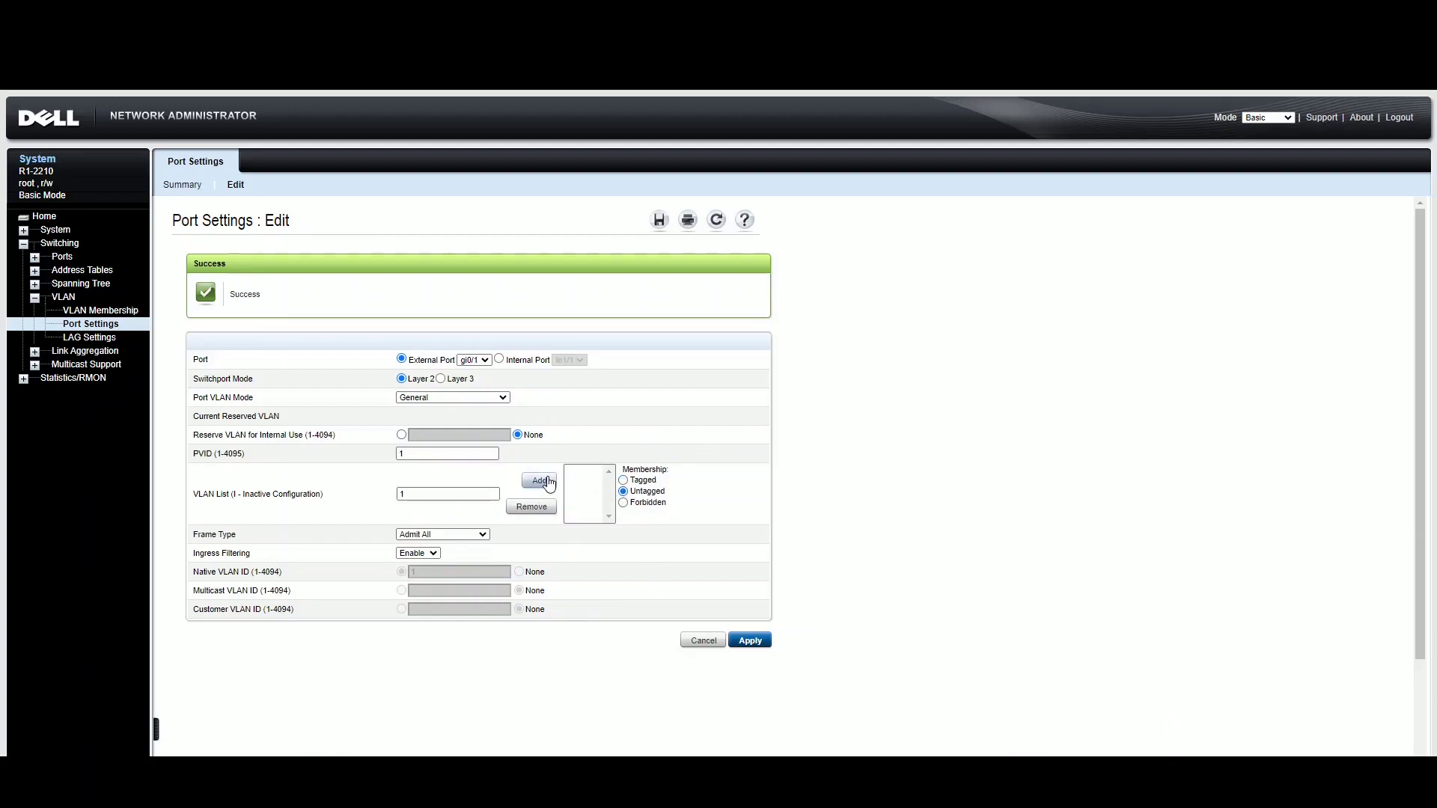
pyautogui.click(547, 482)
pyautogui.click(749, 574)
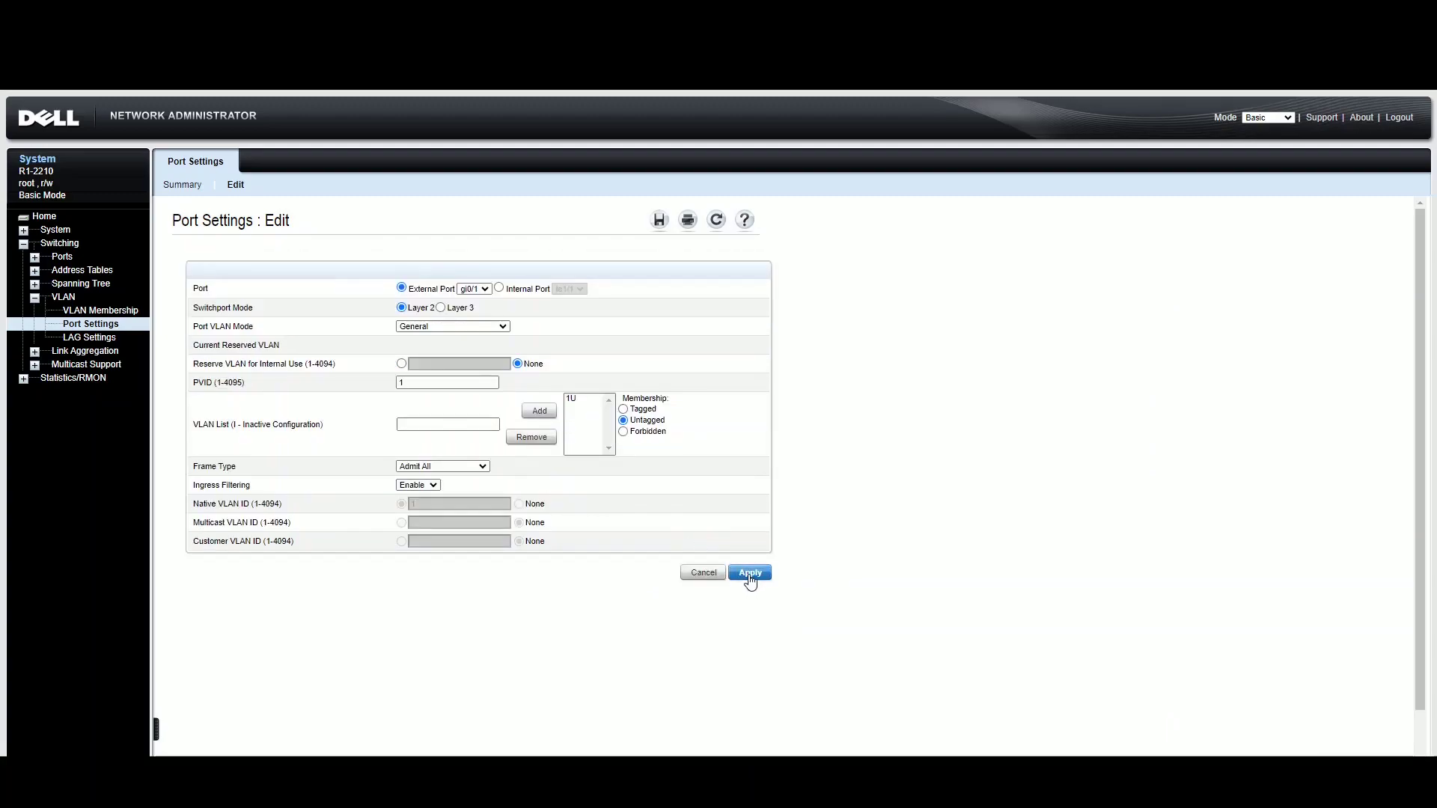
pyautogui.hotkey('alt', 'Tab')
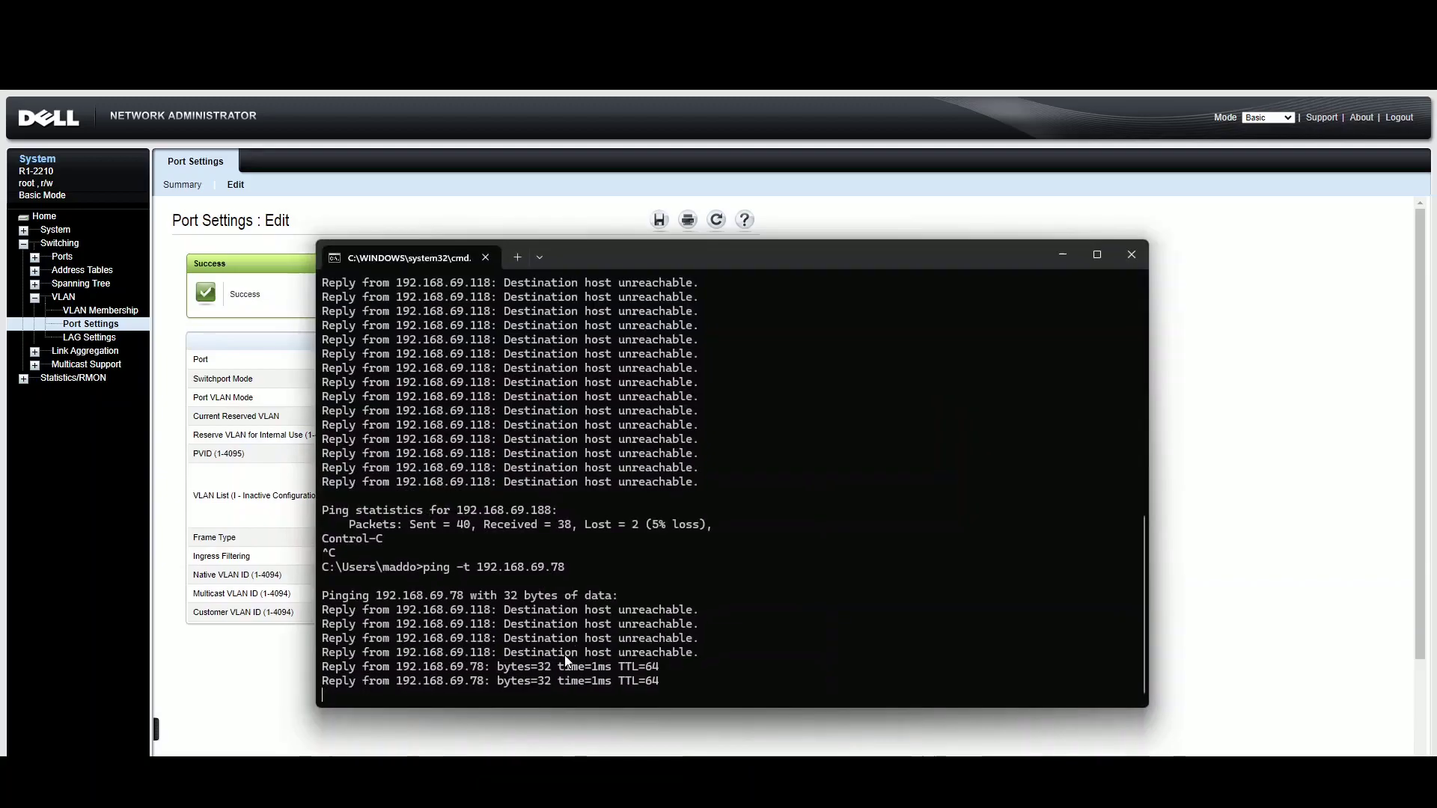
pyautogui.click(1069, 254)
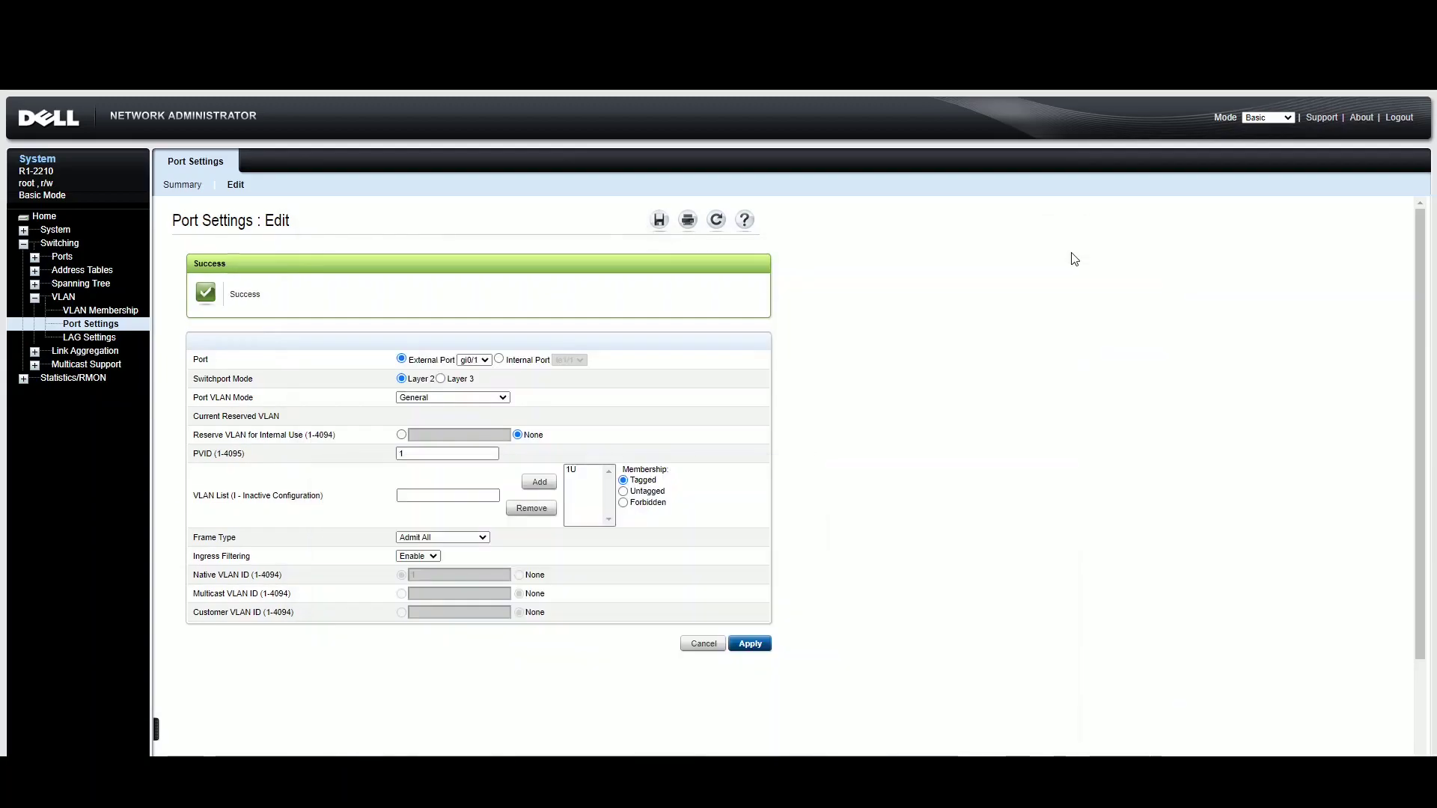
# - Add VLAN 1 untagged to gi0/2, apply, and confirm VLAN 1 membership shows gi0/1 and gi0/2 untagged
pyautogui.click(479, 360)
pyautogui.click(482, 424)
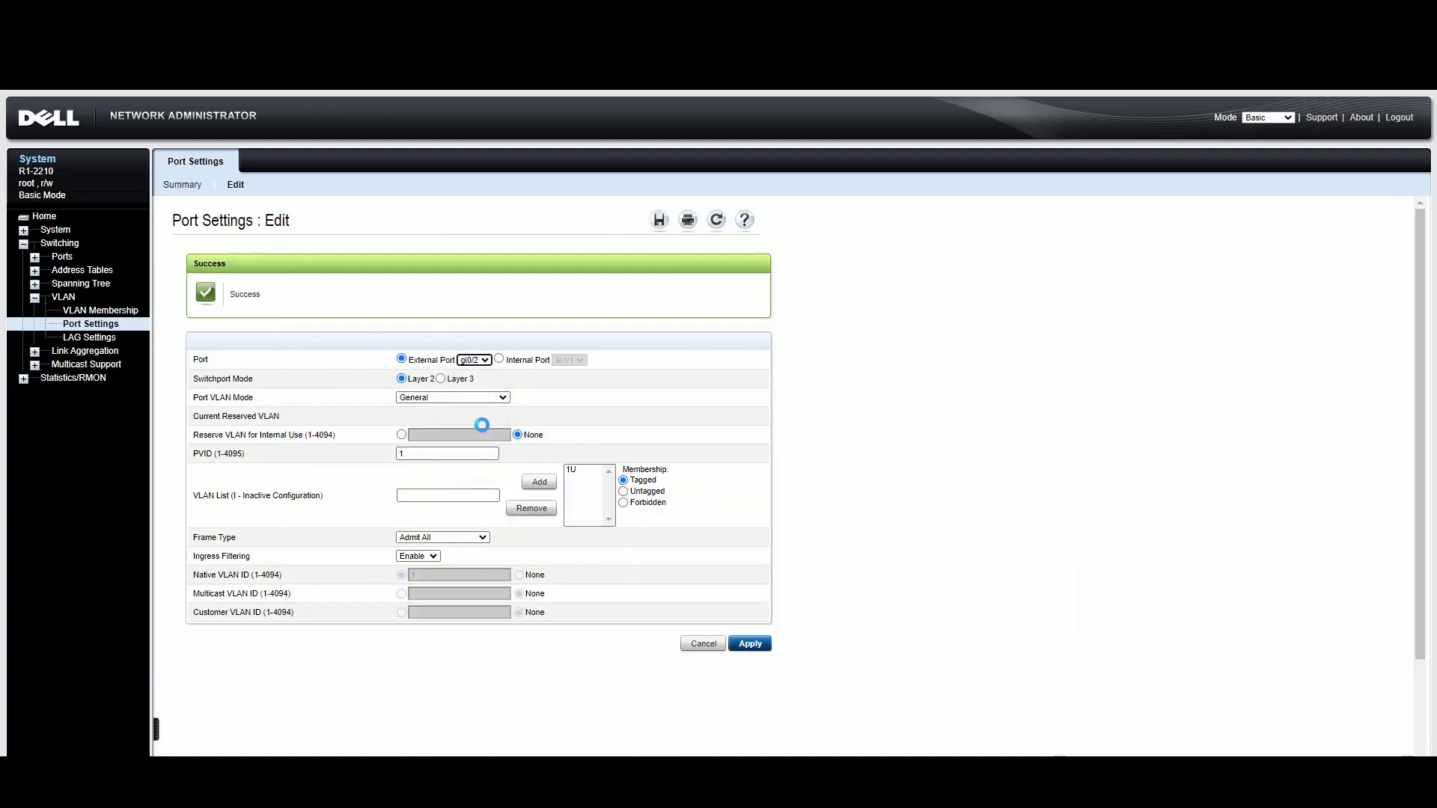
pyautogui.click(444, 424)
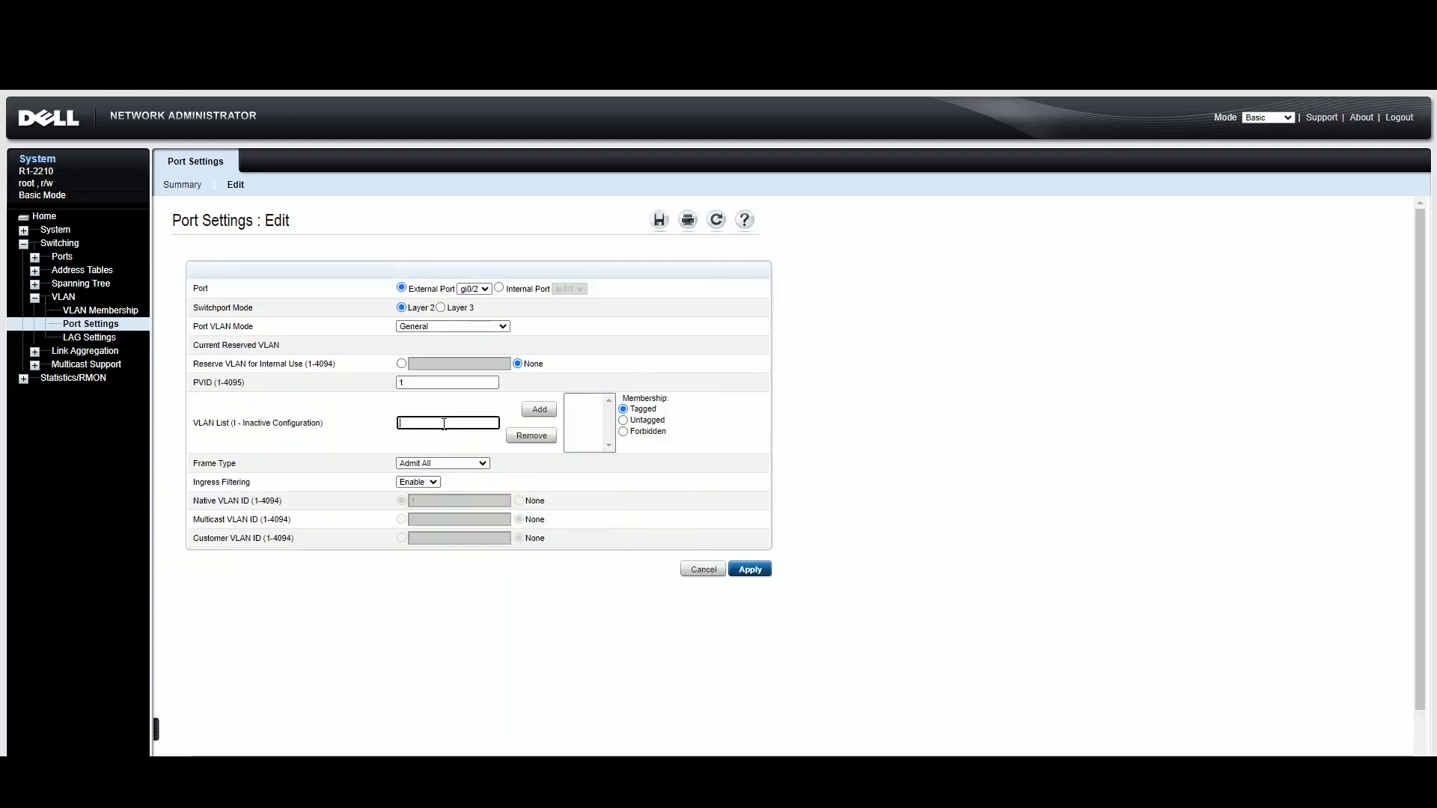
pyautogui.write('1')
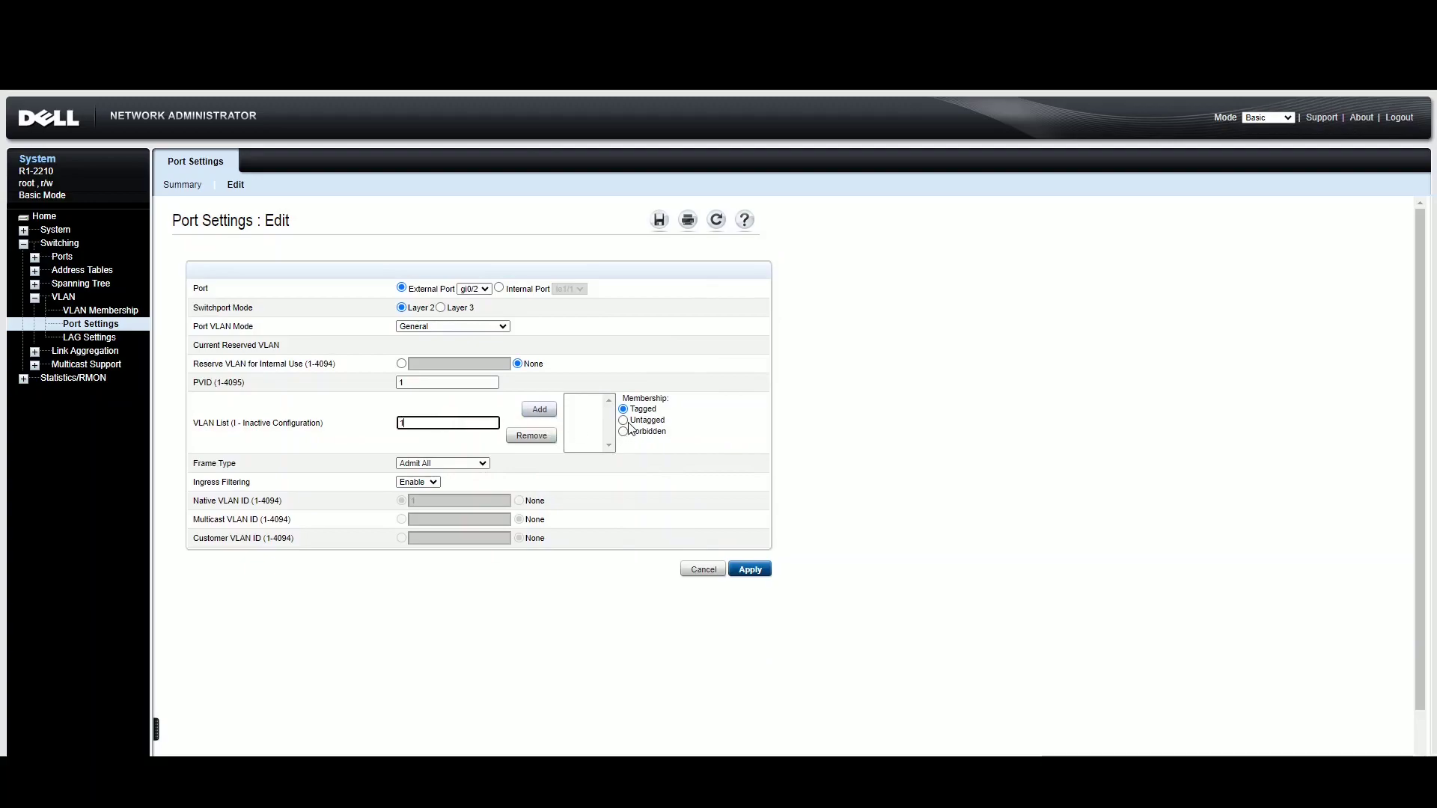
pyautogui.click(624, 421)
pyautogui.click(540, 410)
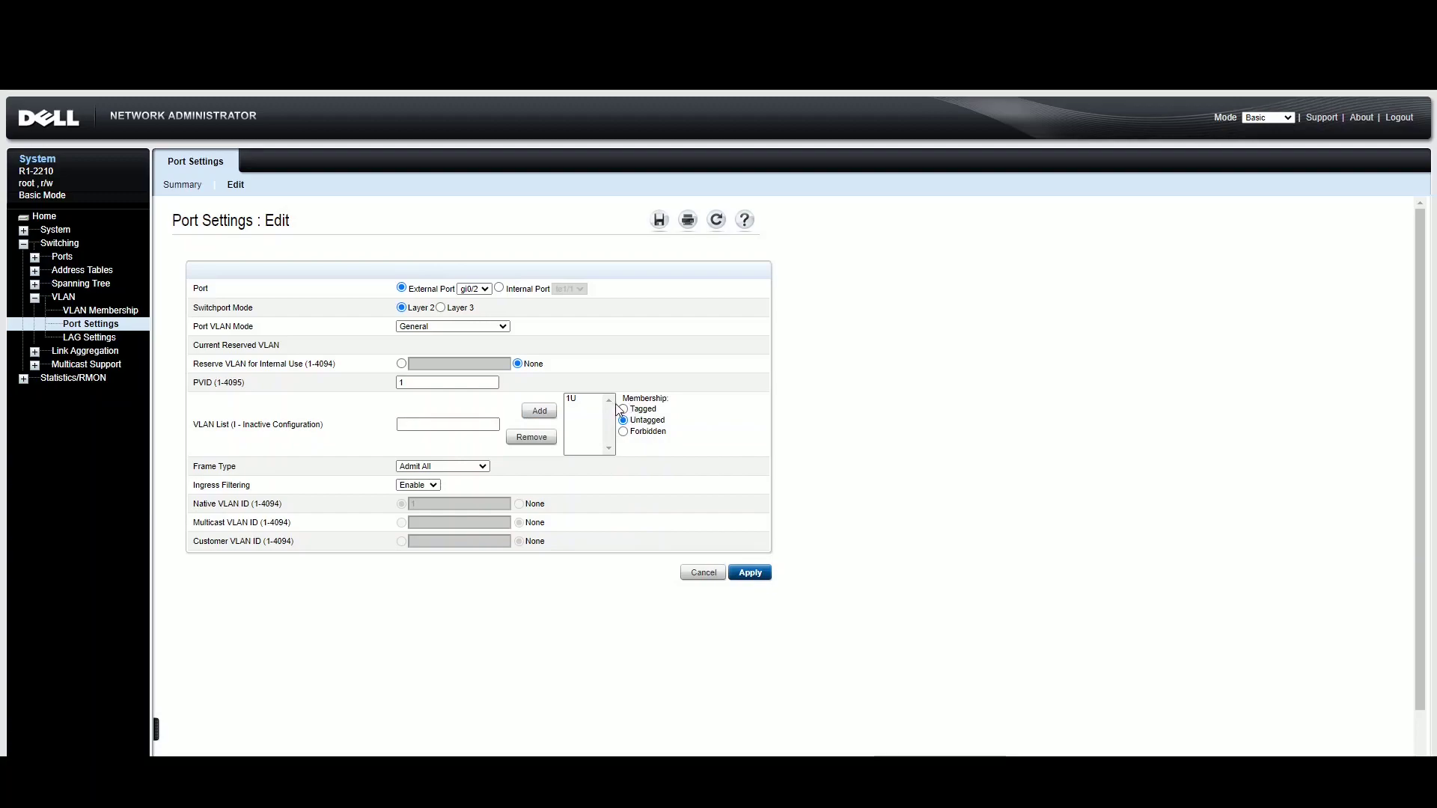
pyautogui.click(744, 572)
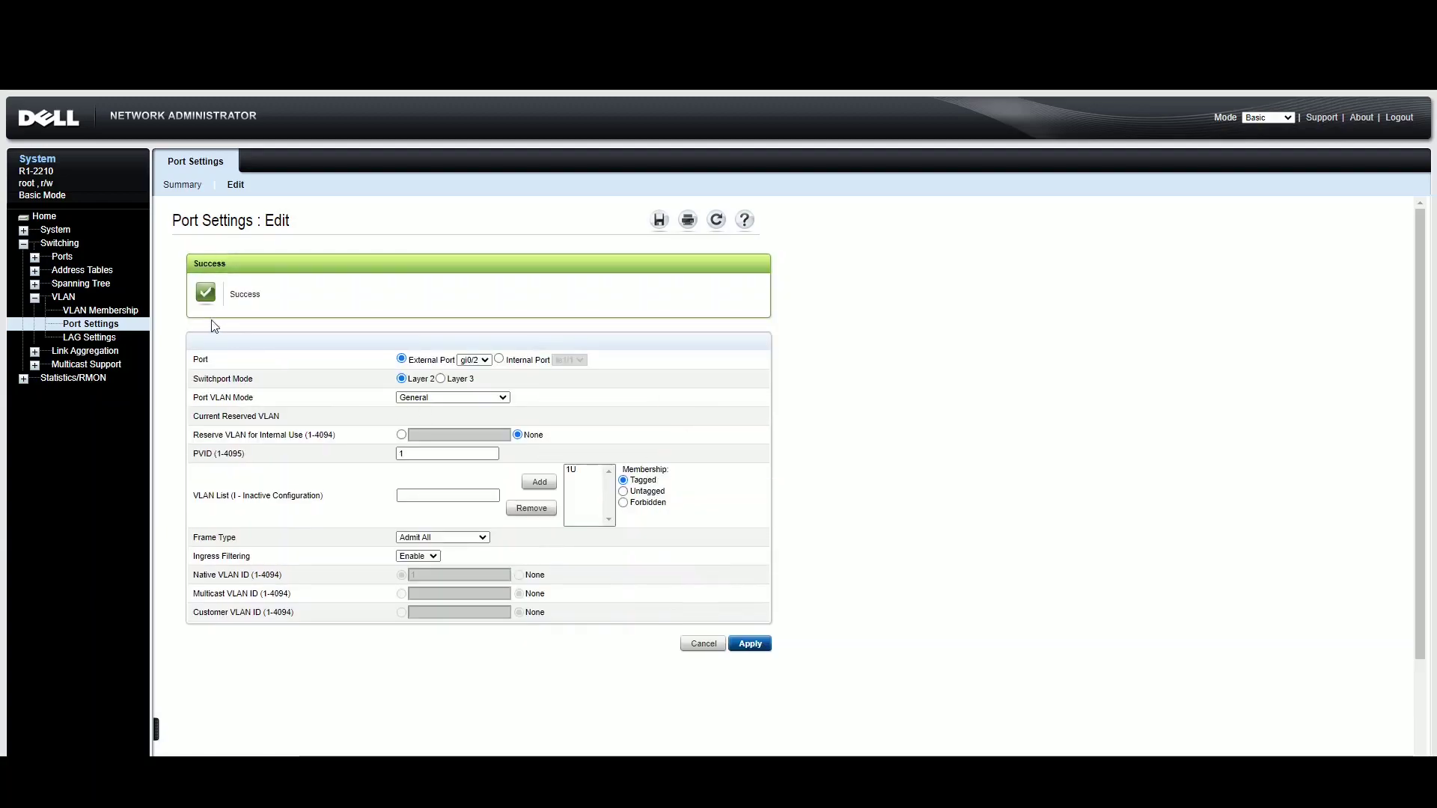
pyautogui.click(124, 311)
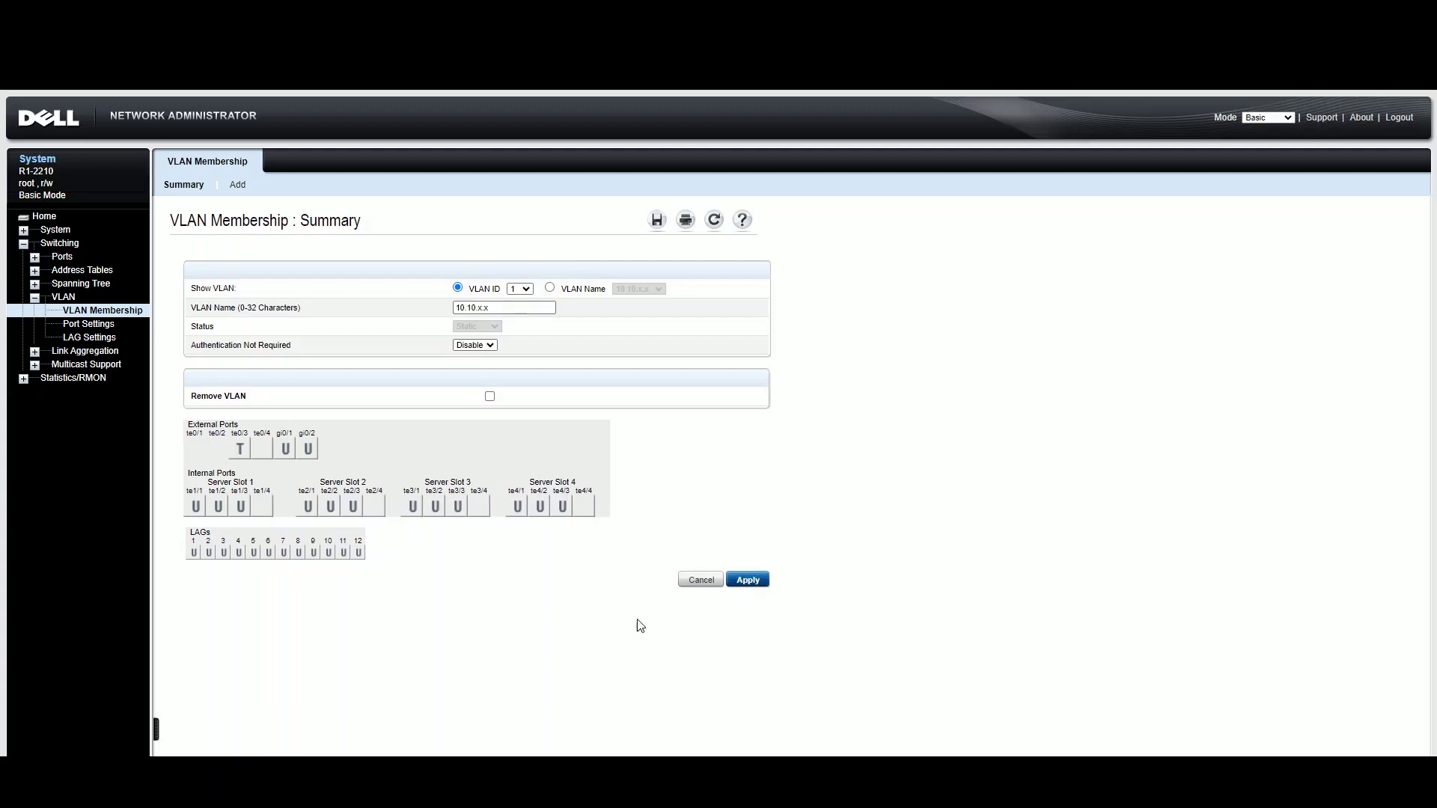
# - Stop the ping to 192.168.69.78, confirming 49/49 replies, and clear the screen with cls
pyautogui.hotkey('alt', 'Tab')
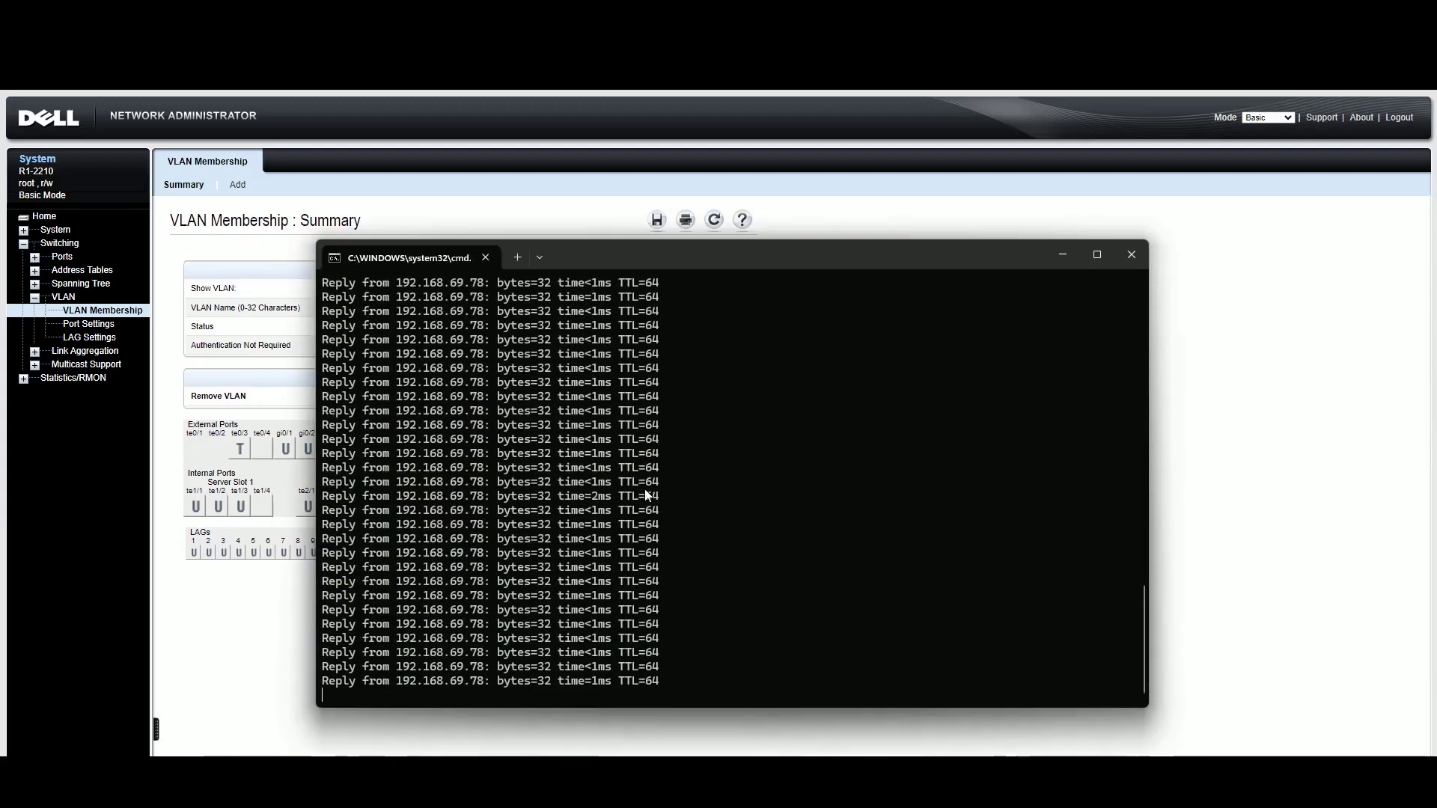
pyautogui.hotkey('ctrl', 'c')
pyautogui.press('Up')
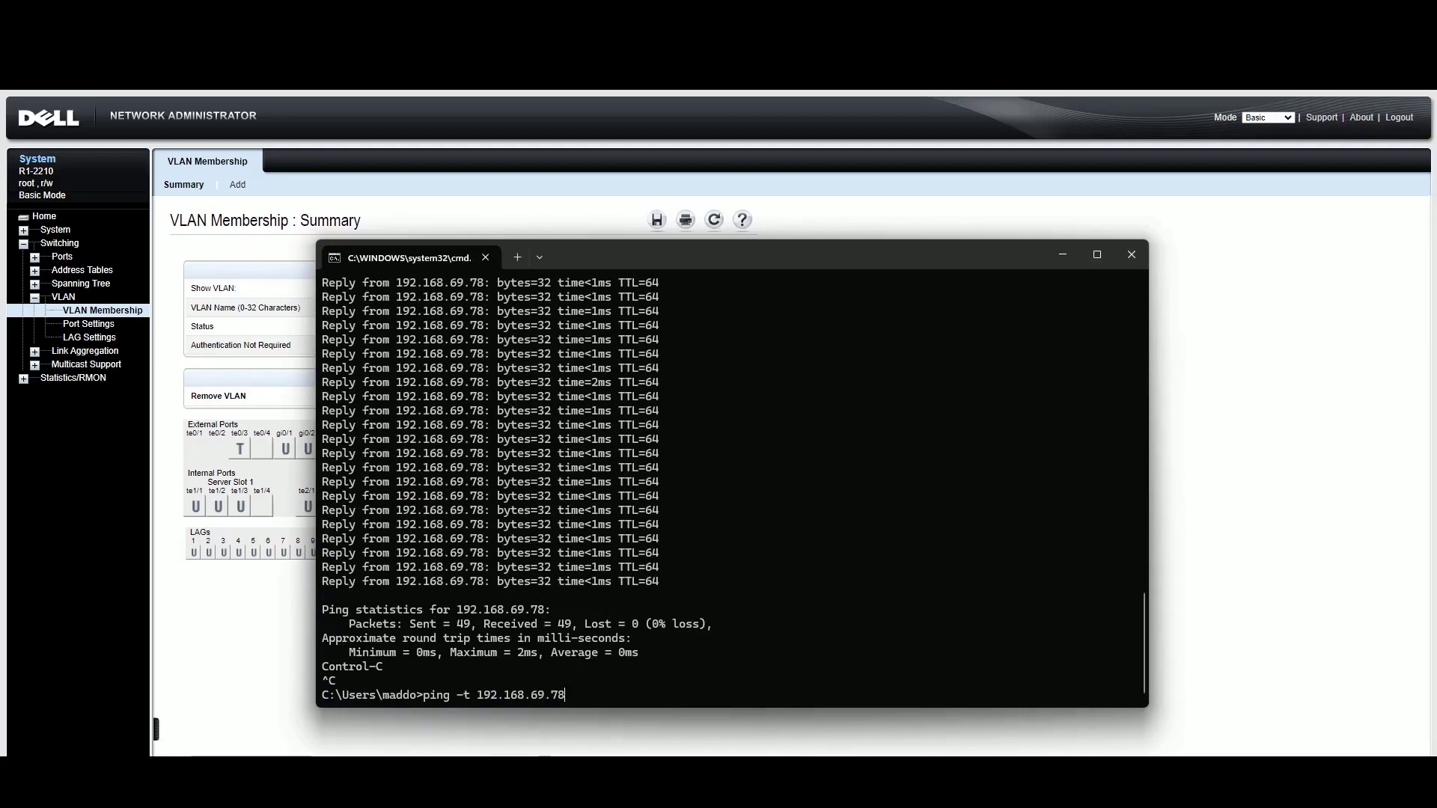
pyautogui.press('Escape')
pyautogui.write('cls')
# - Ping 192.168.69.188 and stop it, showing 2 of 2 packets received with 0% loss
pyautogui.press('Up')
pyautogui.press('Up')
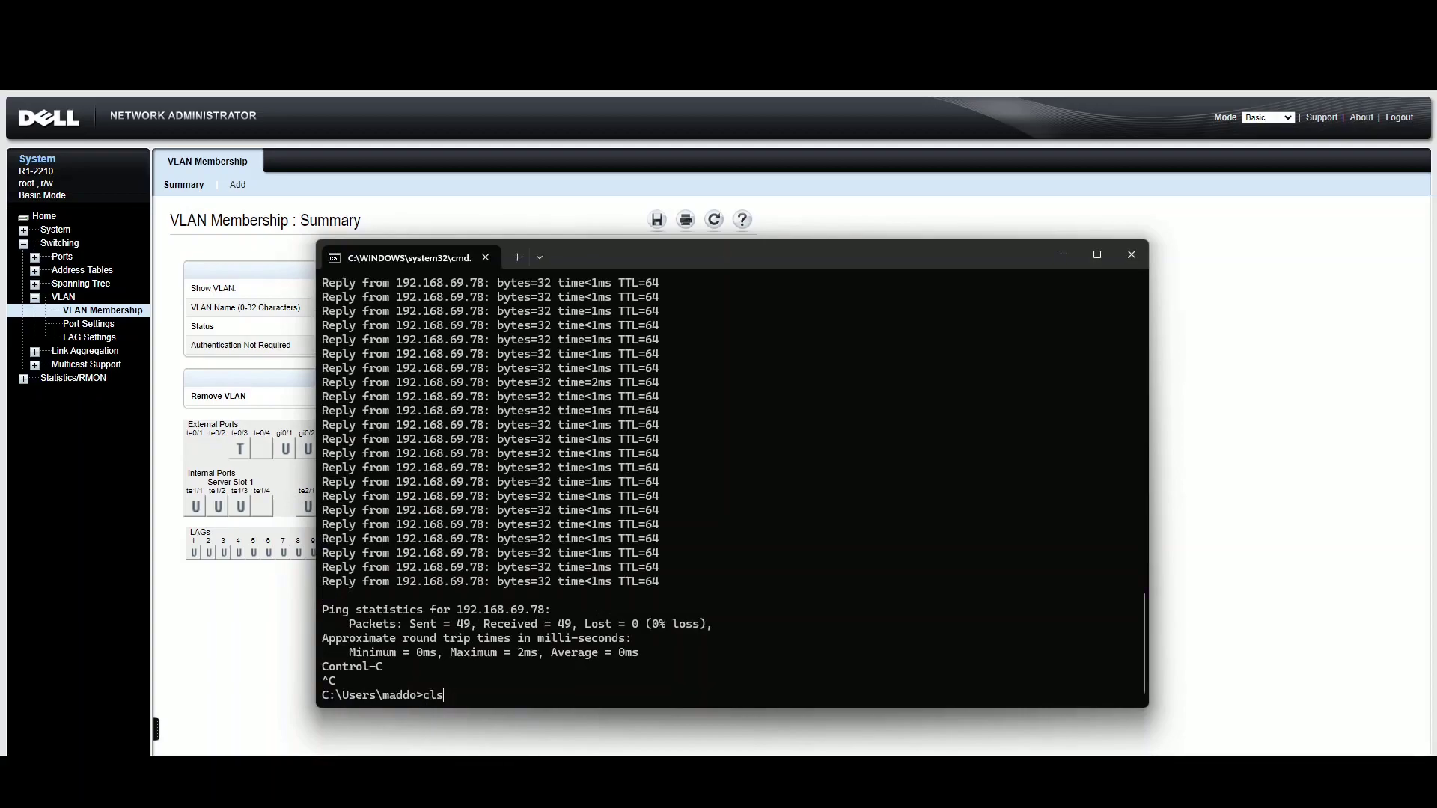
pyautogui.press('Down')
pyautogui.press('BackSpace')
pyautogui.press('BackSpace')
pyautogui.write('188')
pyautogui.press('Return')
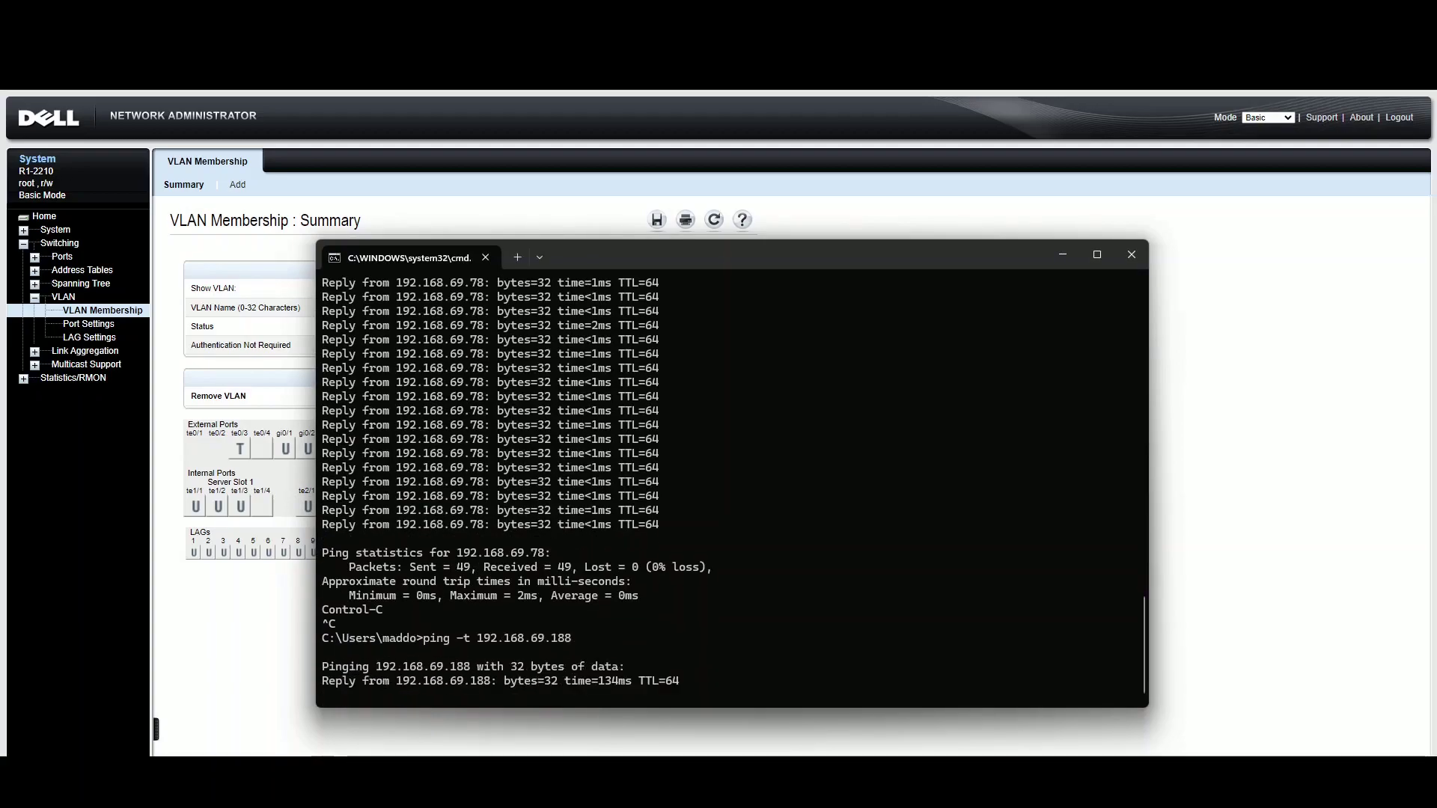
pyautogui.hotkey('ctrl', 'c')
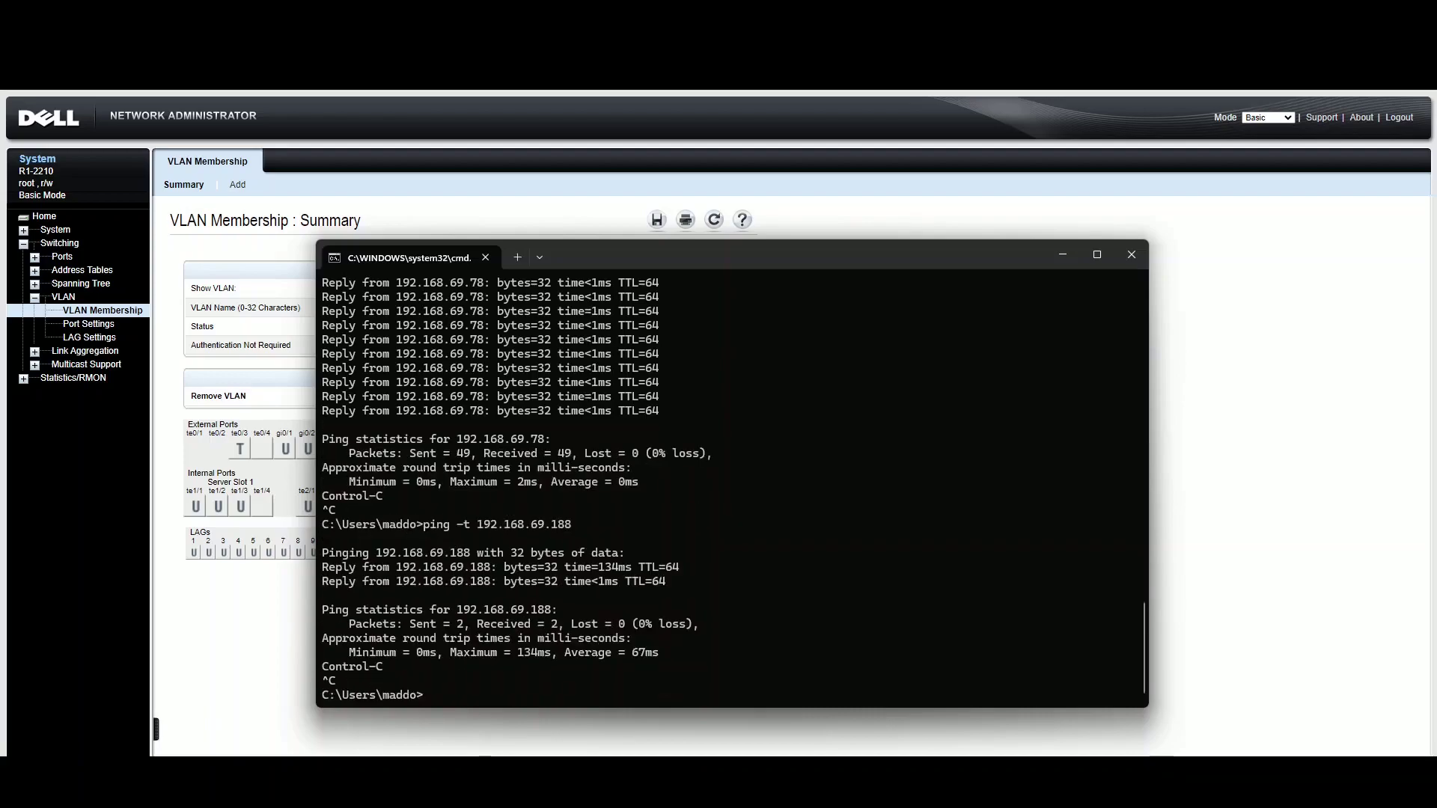